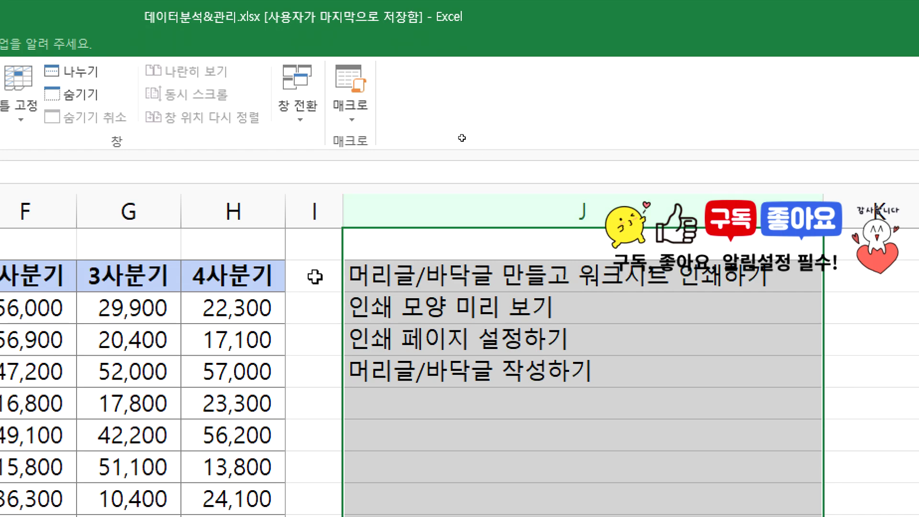
# Step: Set row 2 ($2:$2) as the title row repeated on every printed page of the sheet
pyautogui.click(213, 242)
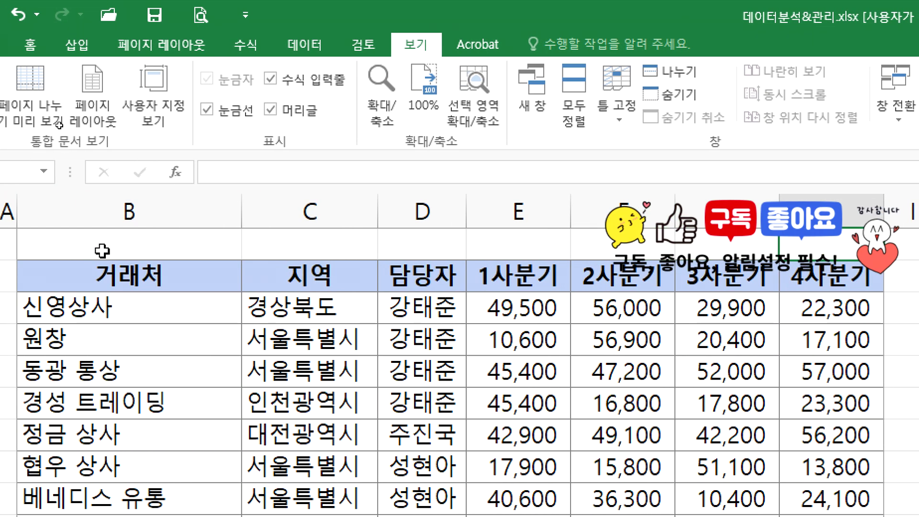
pyautogui.click(100, 250)
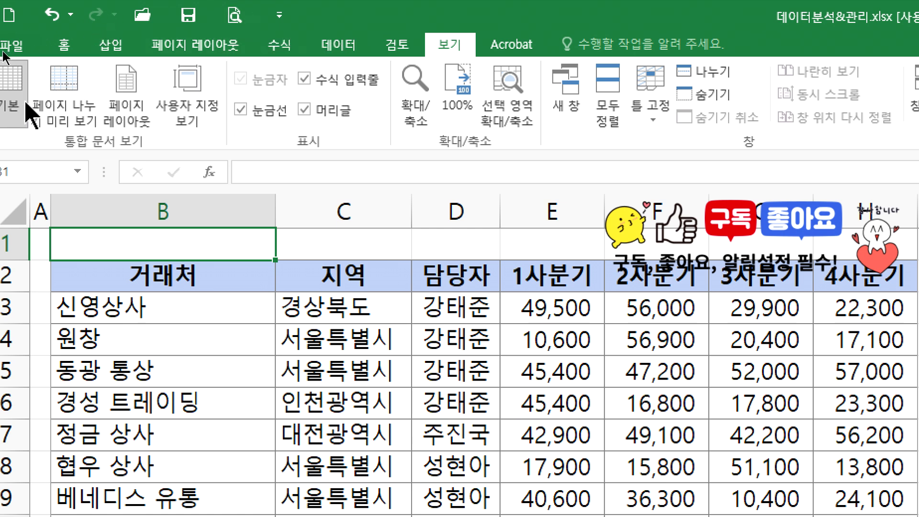
pyautogui.click(181, 46)
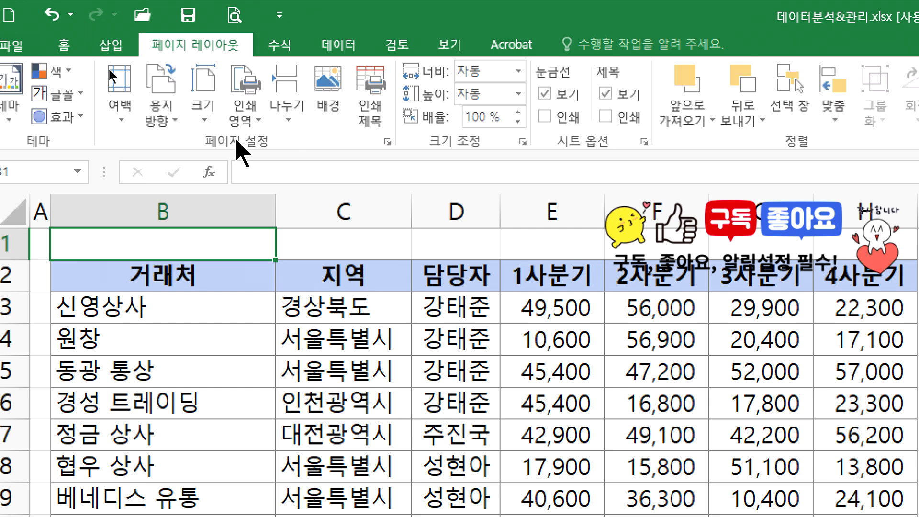
pyautogui.click(388, 142)
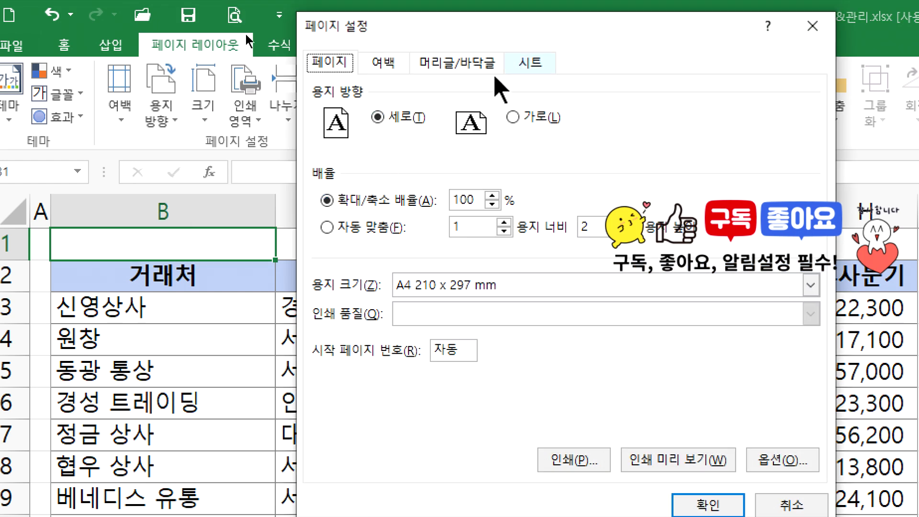
pyautogui.click(529, 71)
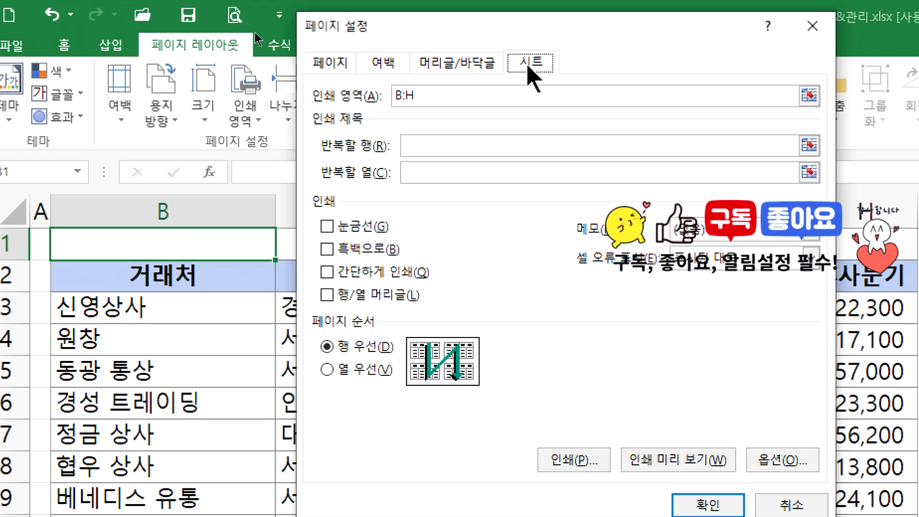
pyautogui.click(436, 146)
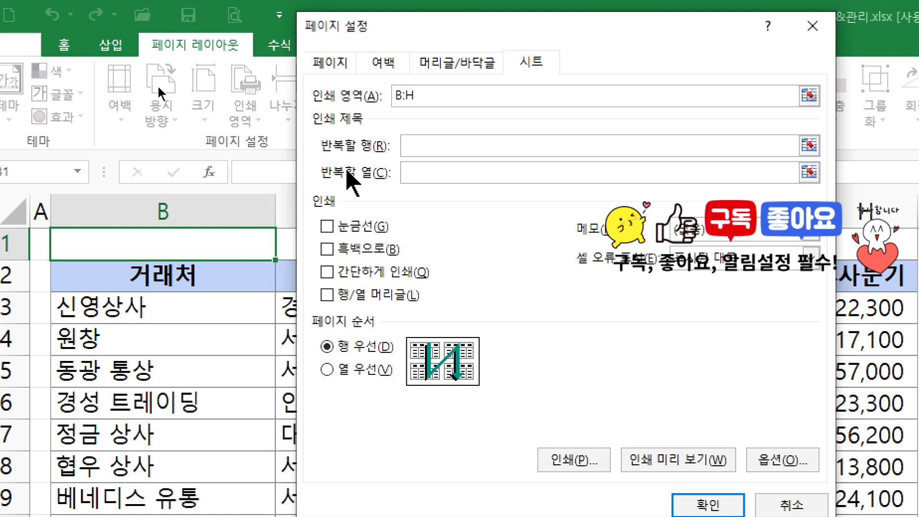
pyautogui.click(5, 276)
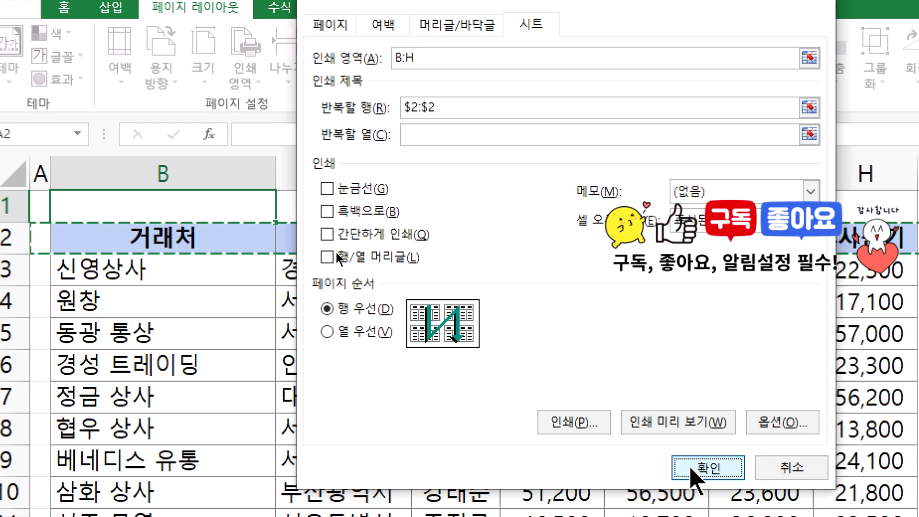
pyautogui.click(702, 506)
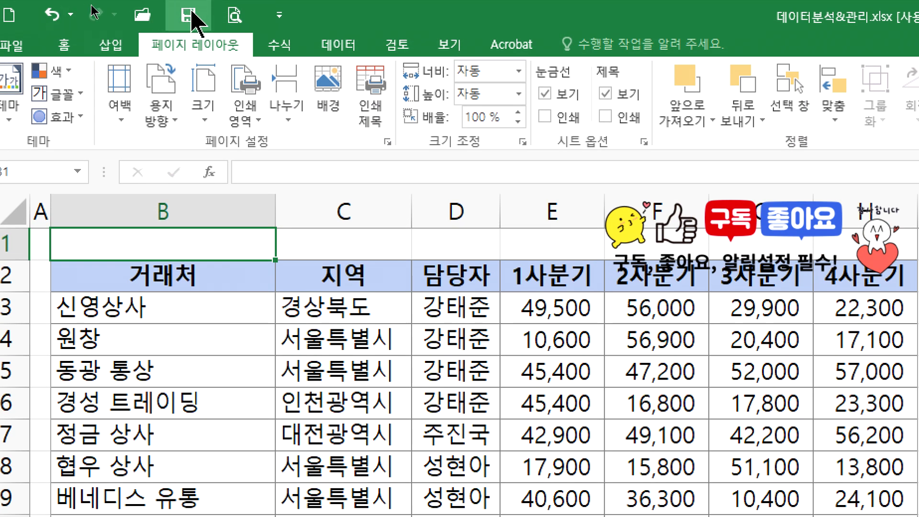
# Step: Preview the printout, compare the header row on the first two pages, and return to the worksheet
pyautogui.click(234, 16)
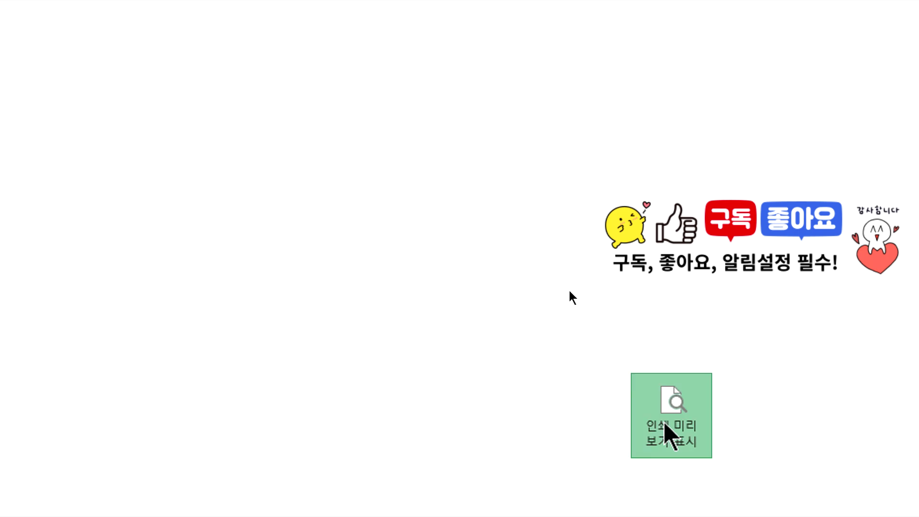
pyautogui.click(668, 434)
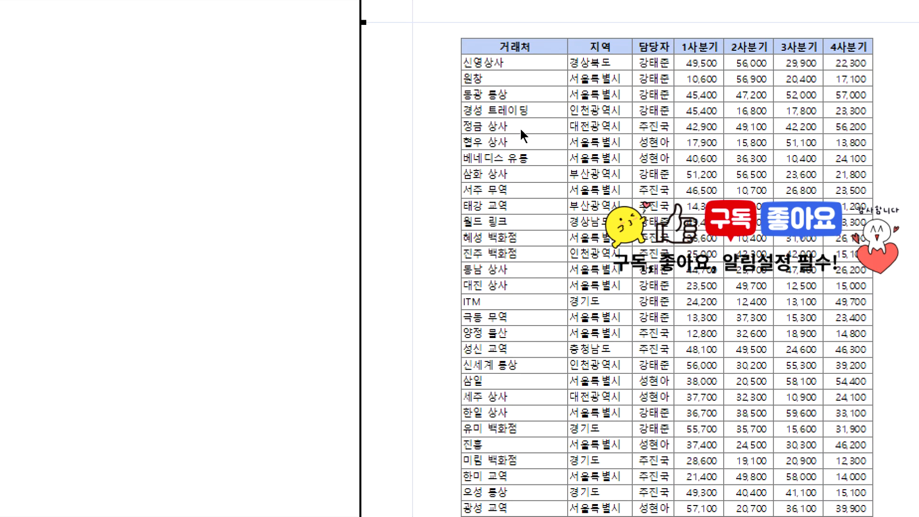
pyautogui.scroll(-1, 517, 123)
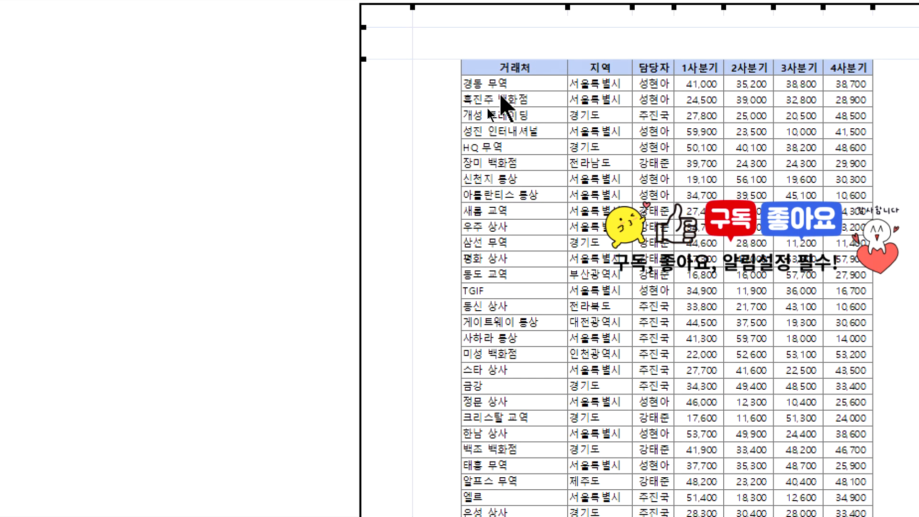
pyautogui.scroll(1, 488, 109)
pyautogui.scroll(-1, 487, 103)
pyautogui.scroll(1, 488, 110)
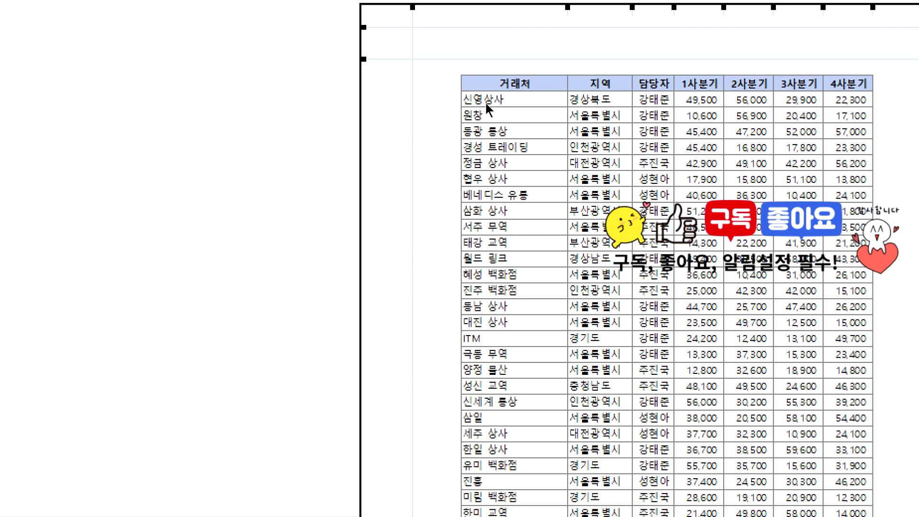
pyautogui.press('Escape')
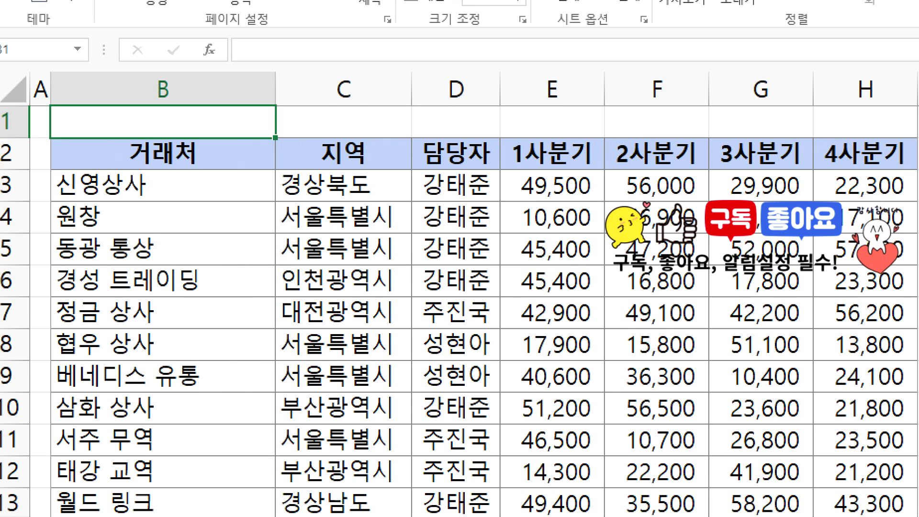
pyautogui.click(14, 121)
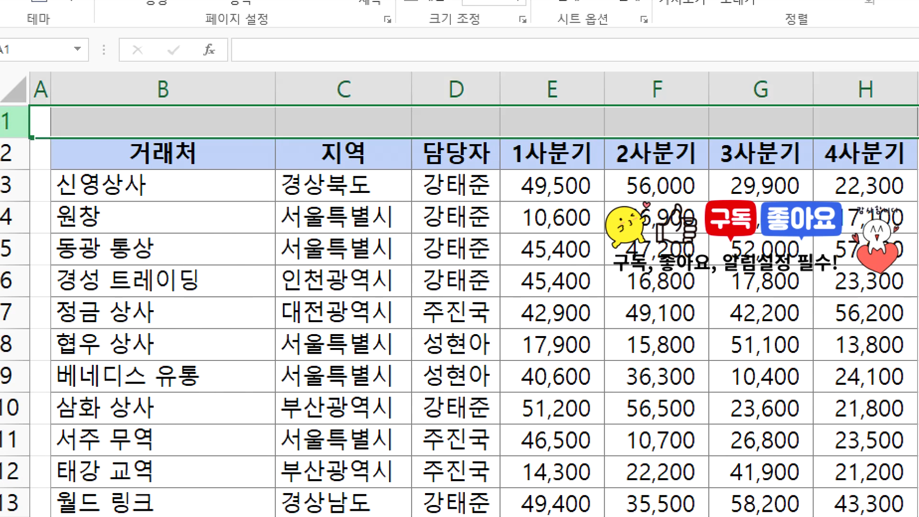
pyautogui.moveTo(5, 157); pyautogui.dragTo(7, 282)
pyautogui.click(71, 116)
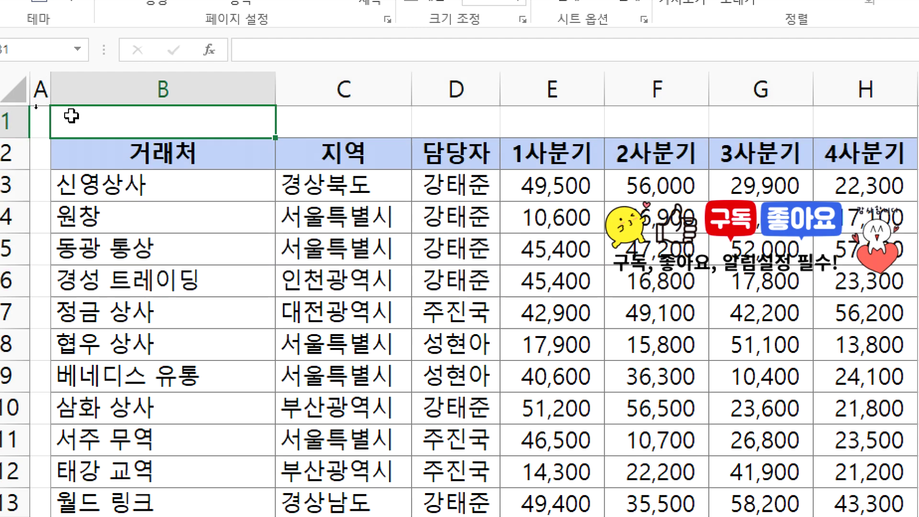
# Step: Change the rows repeated on each printed page to rows 1 and 2 ($1:$2)
pyautogui.click(387, 19)
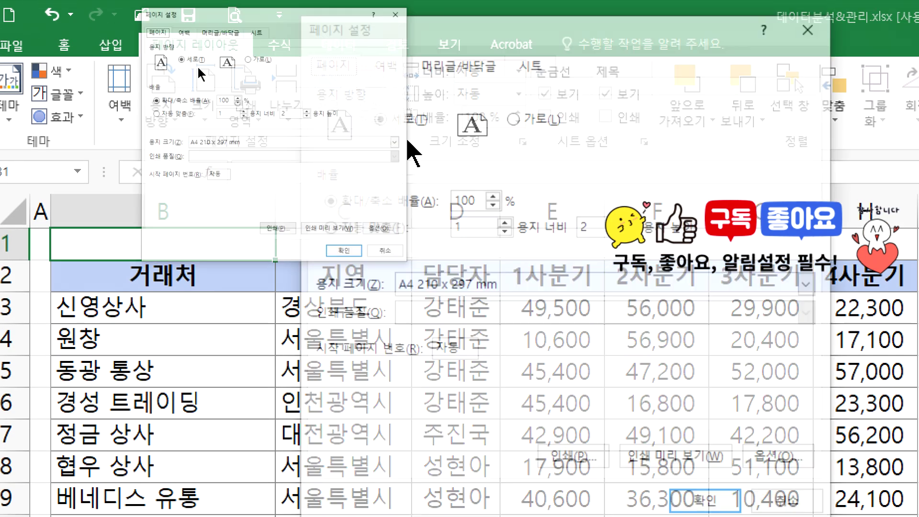
pyautogui.click(530, 64)
pyautogui.click(399, 145)
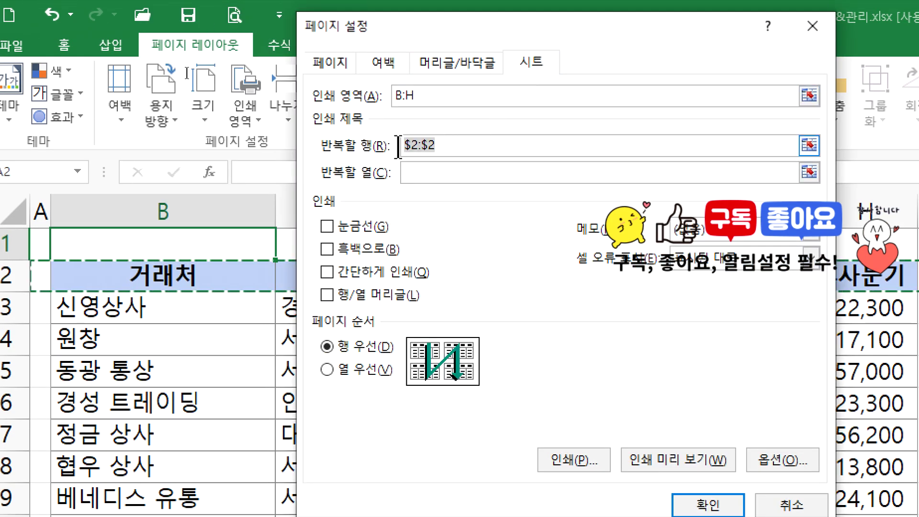
pyautogui.moveTo(6, 243); pyautogui.dragTo(5, 274)
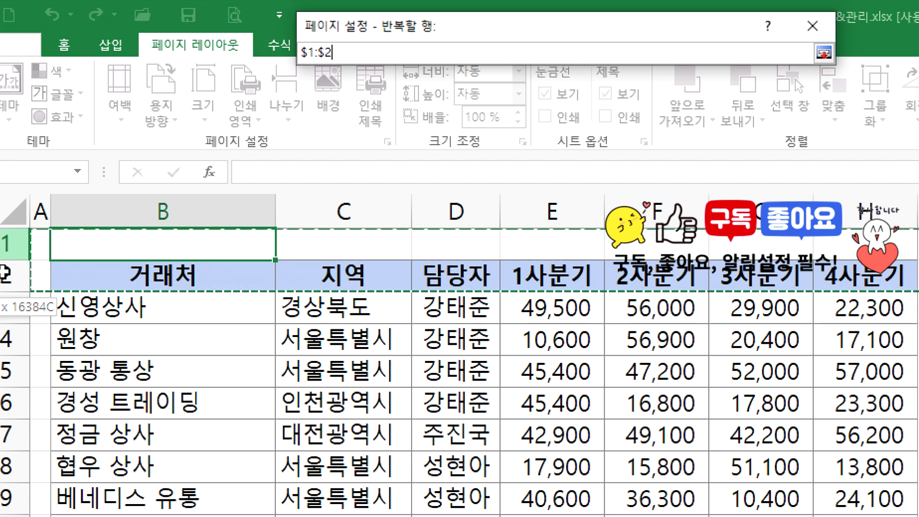
# Step: Preview the printout through page 3 to check the repeated rows, and return to the worksheet
pyautogui.click(679, 461)
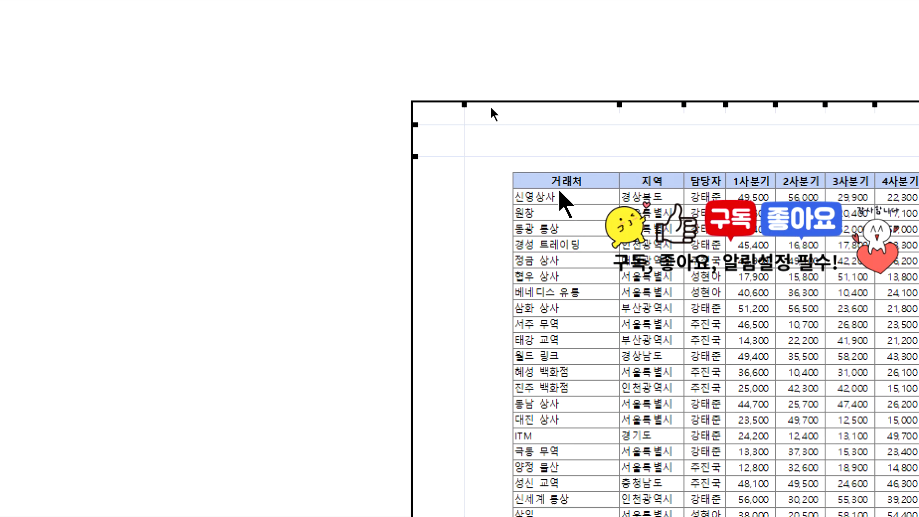
pyautogui.scroll(-1, 566, 204)
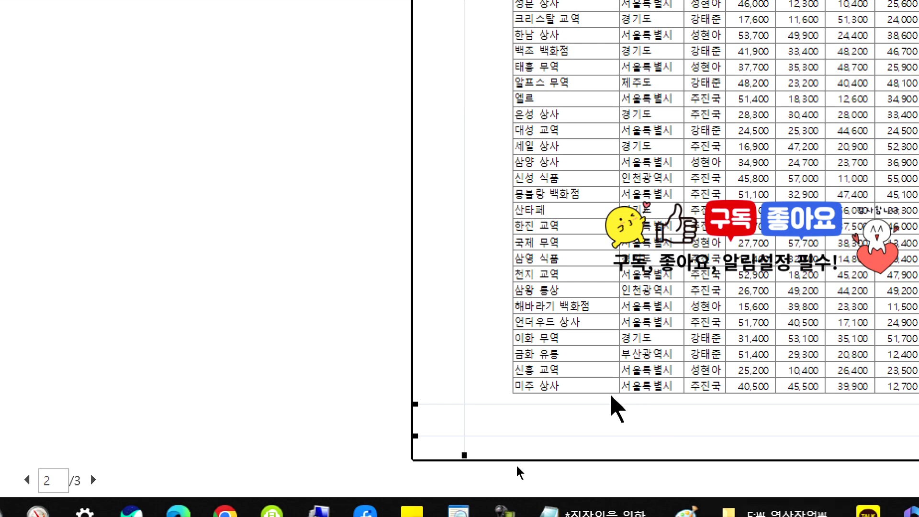
pyautogui.scroll(-1, 517, 465)
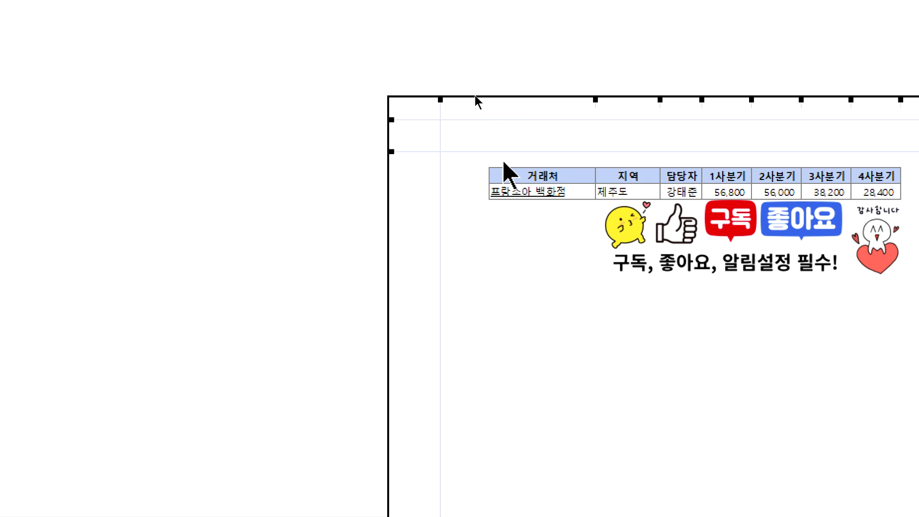
pyautogui.press('Escape')
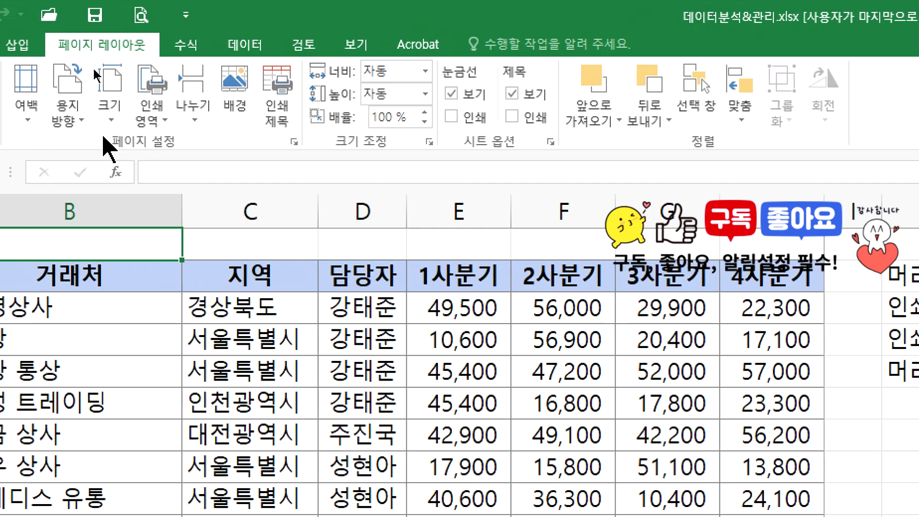
# Step: Set the repeated print title rows to $2:$2 and check the pages in the print preview
pyautogui.click(294, 142)
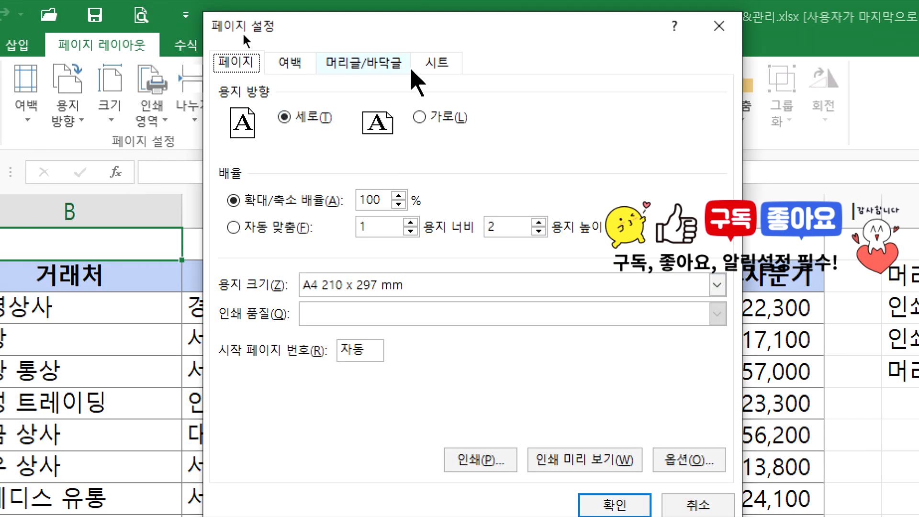
pyautogui.click(433, 65)
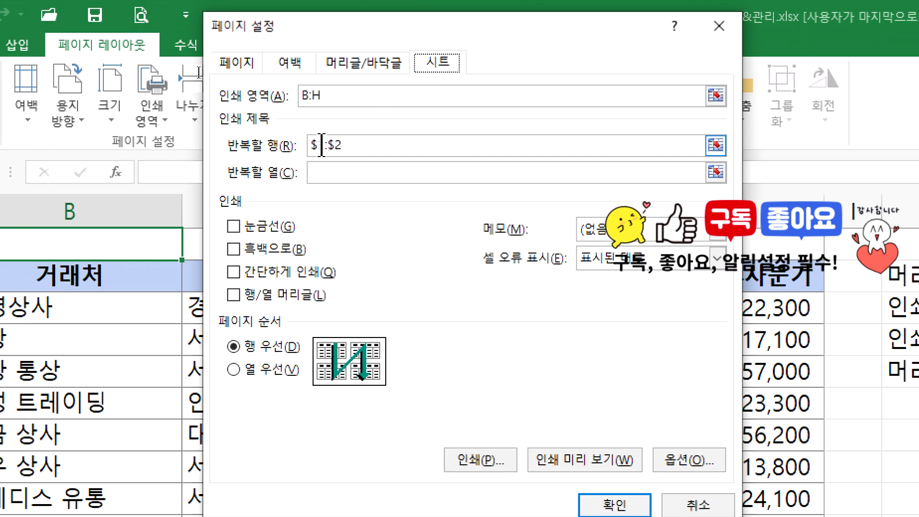
pyautogui.moveTo(328, 144); pyautogui.dragTo(314, 144)
pyautogui.write('2')
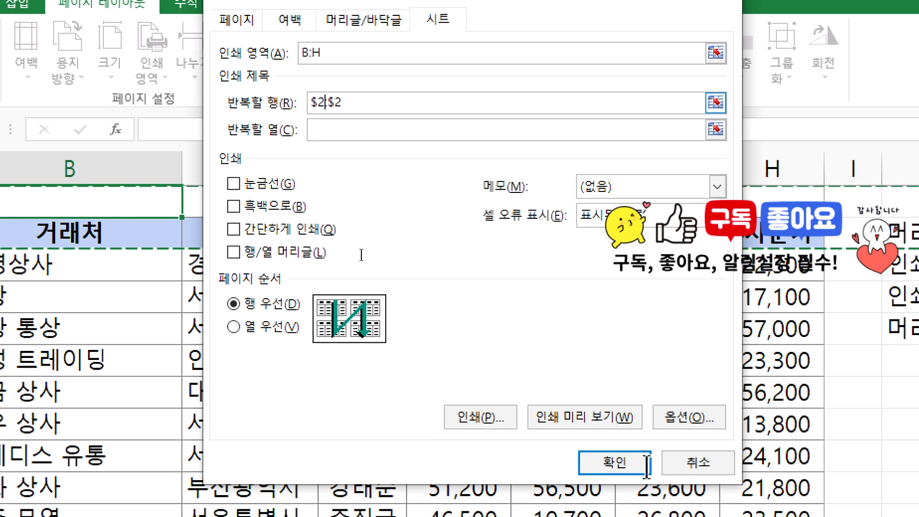
pyautogui.click(585, 460)
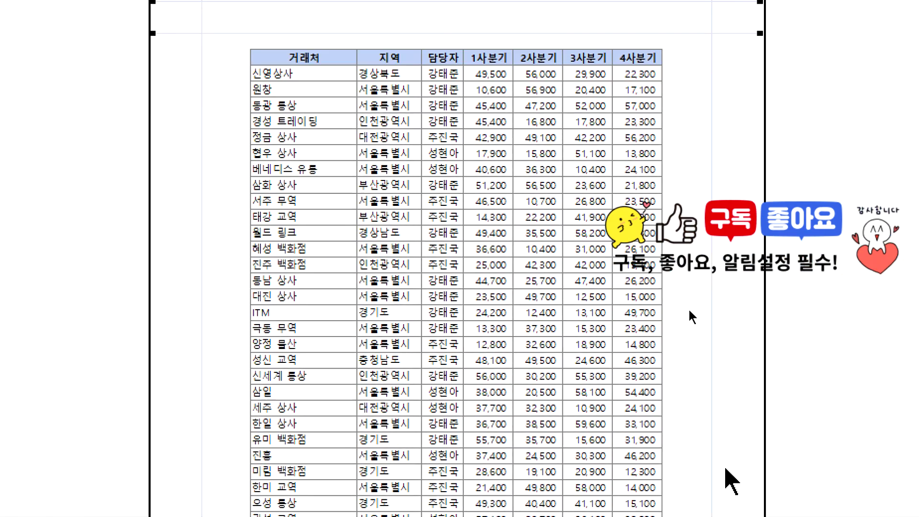
pyautogui.scroll(-3, 586, 317)
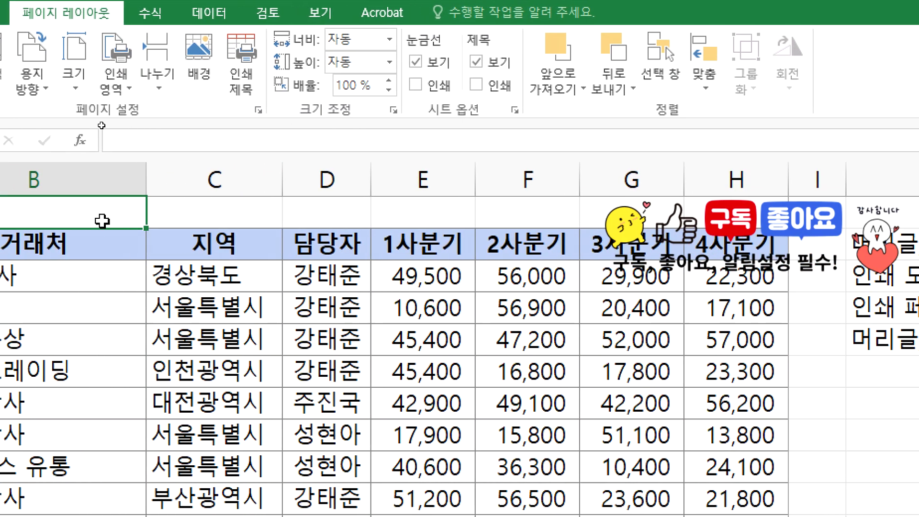
# Step: Preview the printout from the worksheet again and compare the space above the header row across the pages
pyautogui.click(40, 217)
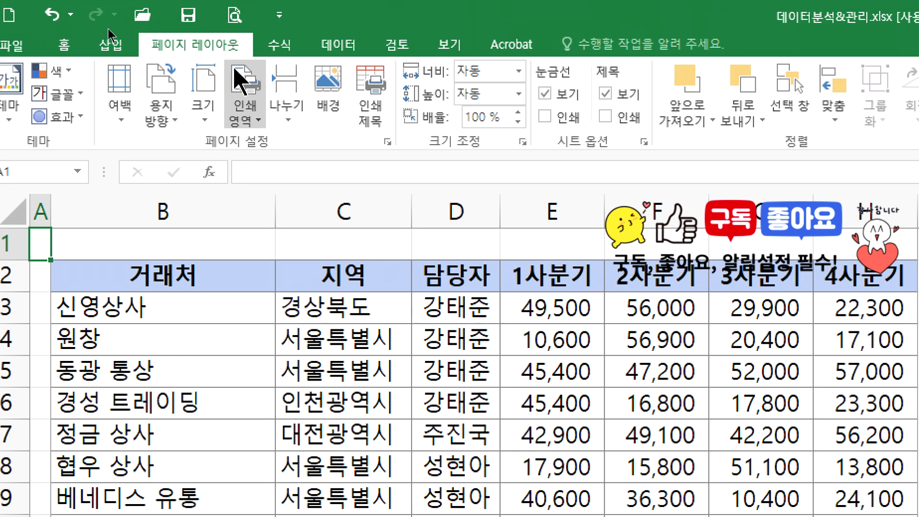
pyautogui.click(235, 13)
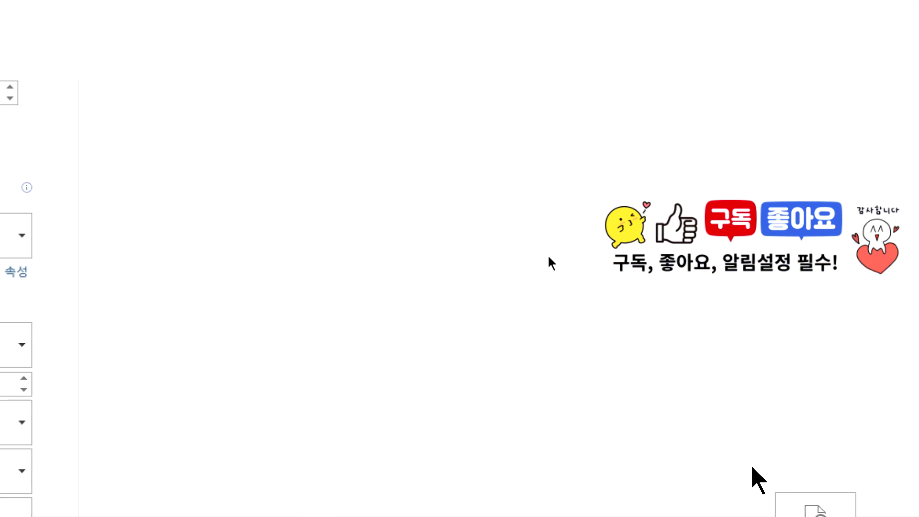
pyautogui.click(816, 507)
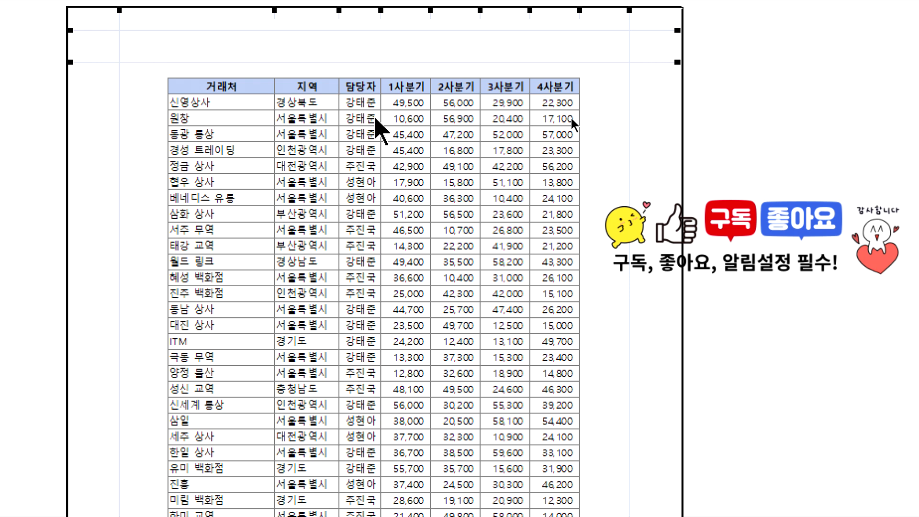
pyautogui.scroll(1, 571, 118)
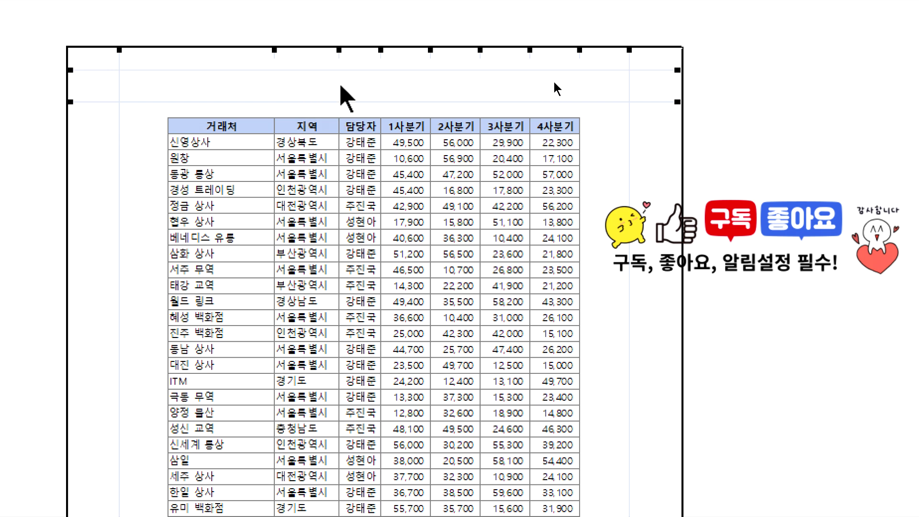
pyautogui.scroll(-1, 553, 85)
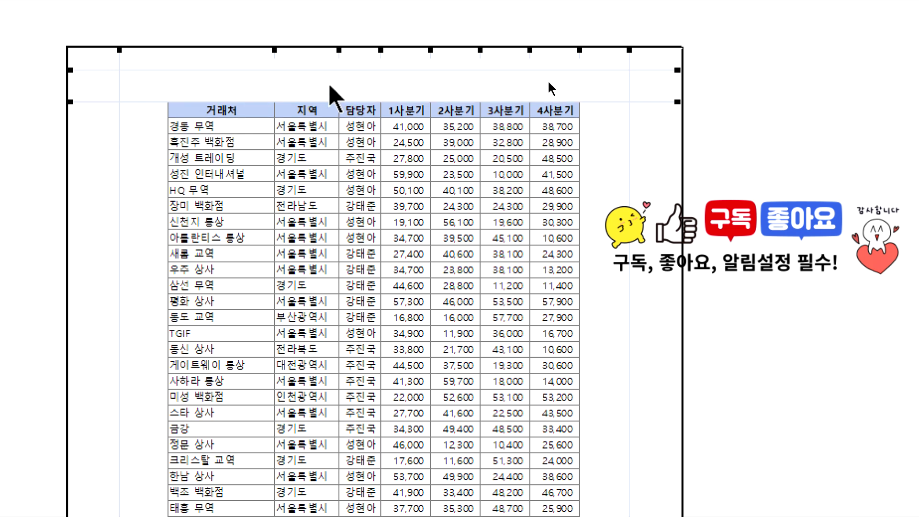
pyautogui.scroll(-5, 550, 88)
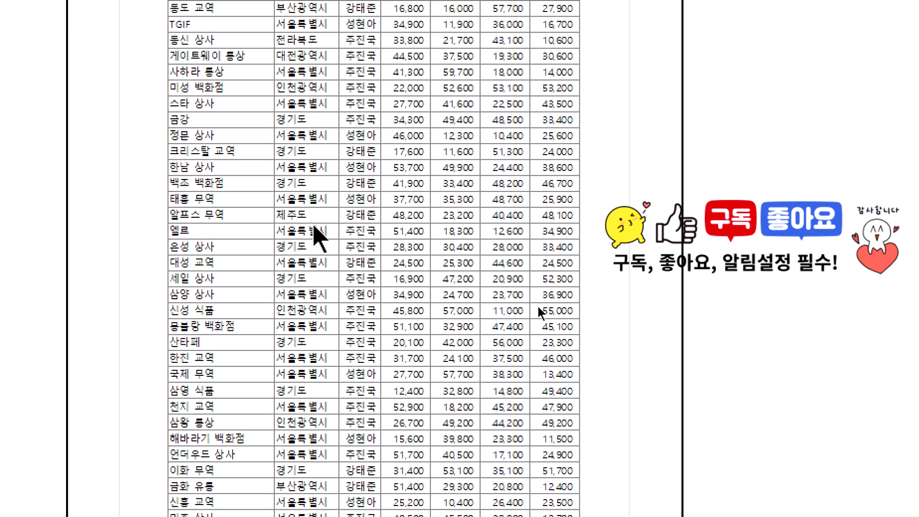
pyautogui.scroll(2, 509, 172)
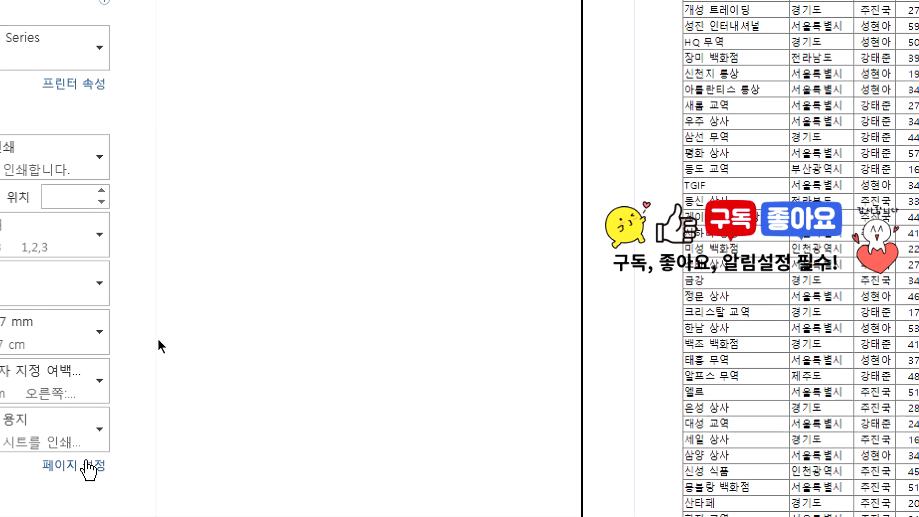
# Step: Open the custom header in the page setup and enter 작성자: with the author's name and the title 과장 in the left section
pyautogui.click(60, 466)
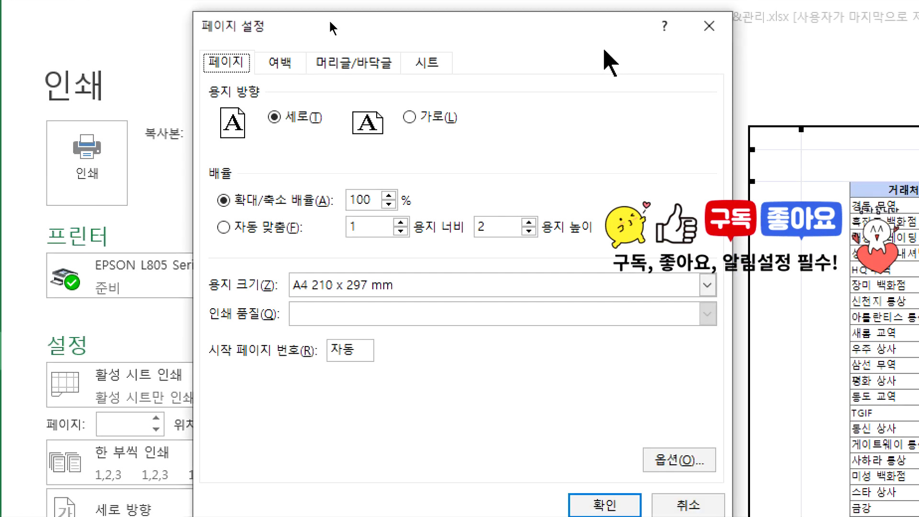
pyautogui.click(381, 63)
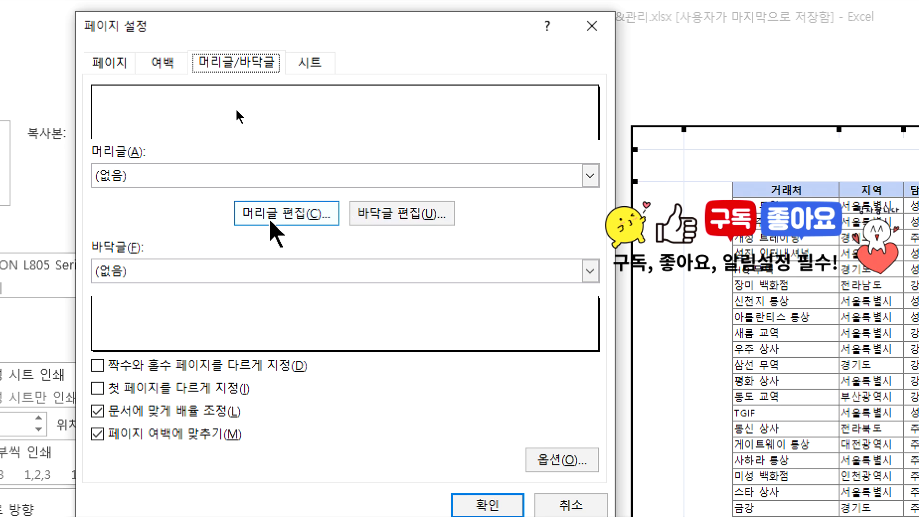
pyautogui.click(271, 222)
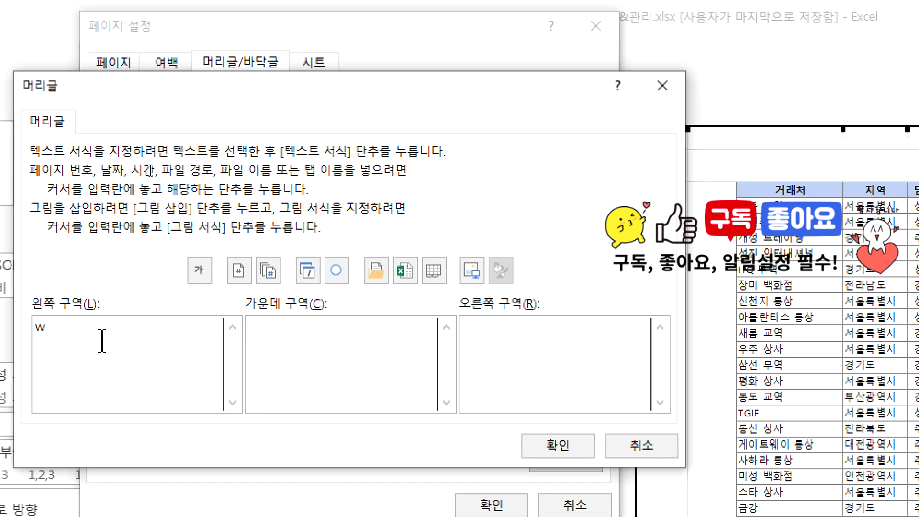
pyautogui.write('작성자: 홍길동 고')
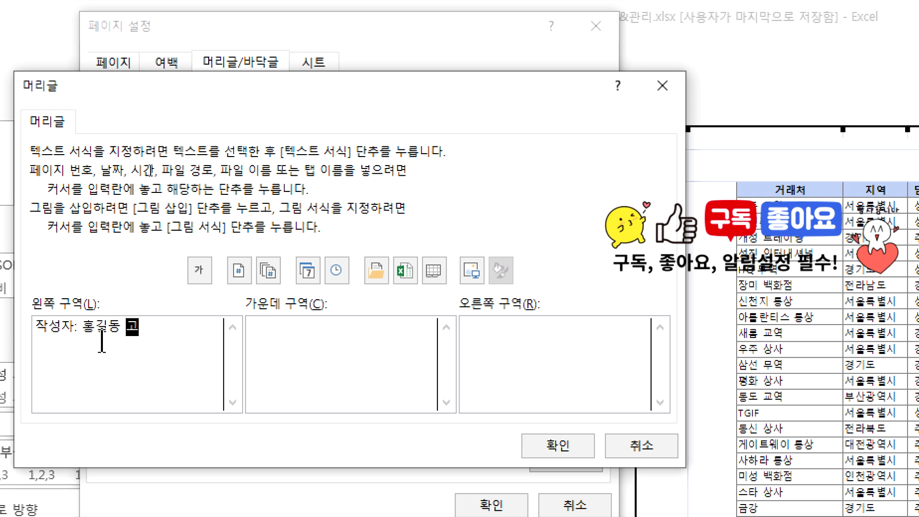
# Step: Try building the right header section from the page number and total page count codes, replacing their ampersands with a single slash
pyautogui.click(507, 357)
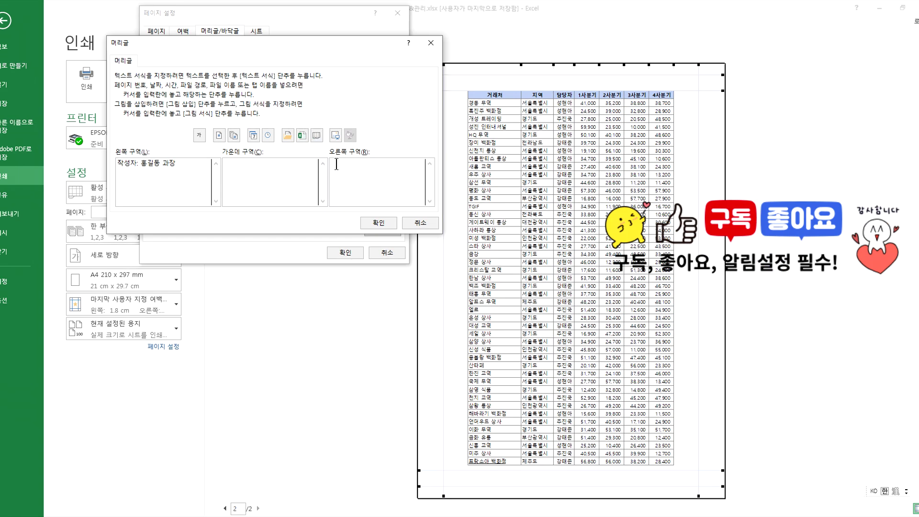
pyautogui.click(337, 165)
pyautogui.write('4')
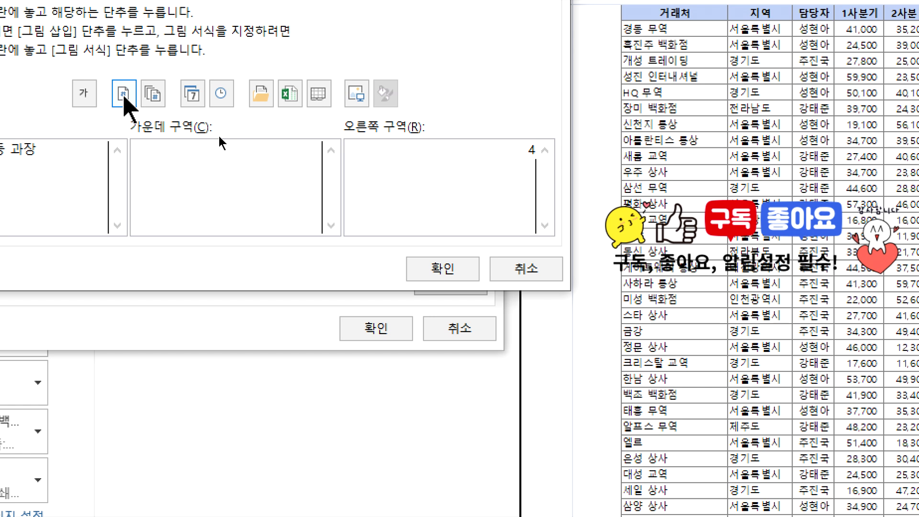
pyautogui.click(123, 94)
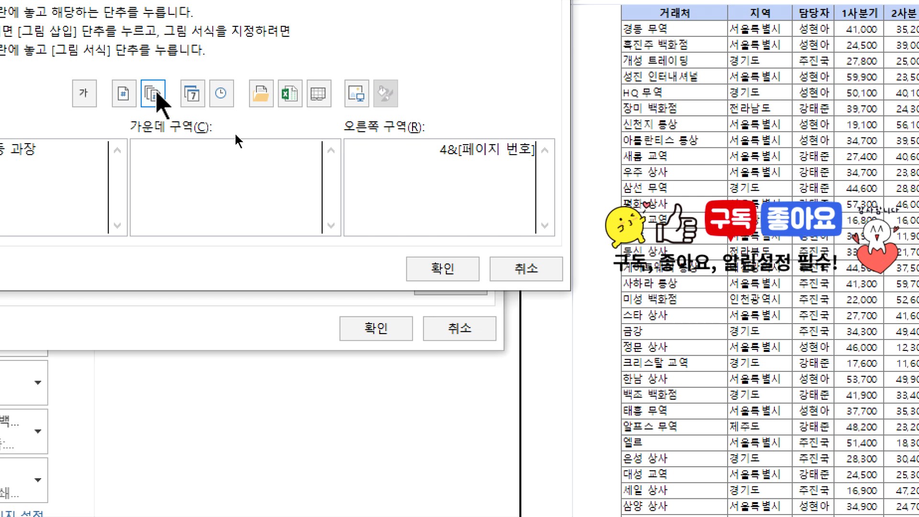
pyautogui.click(153, 94)
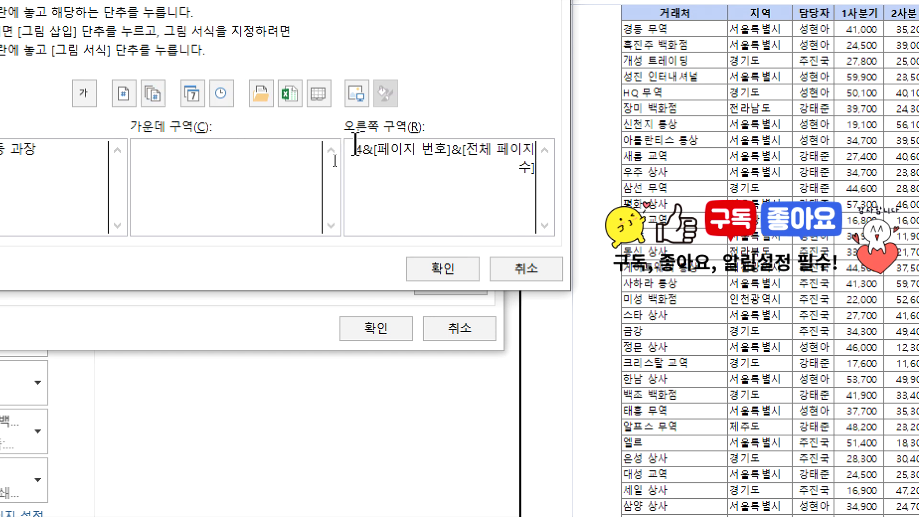
pyautogui.moveTo(355, 149); pyautogui.dragTo(374, 150)
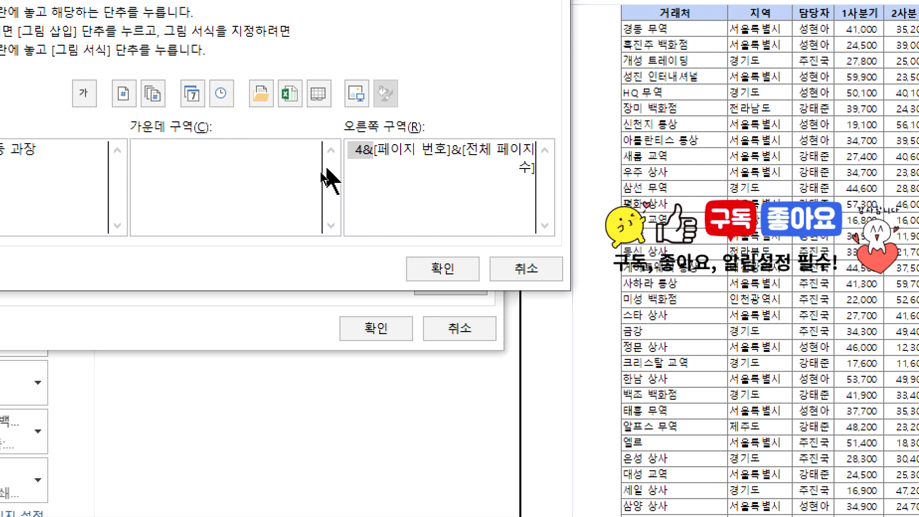
pyautogui.press('BackSpace')
pyautogui.moveTo(429, 150); pyautogui.dragTo(438, 150)
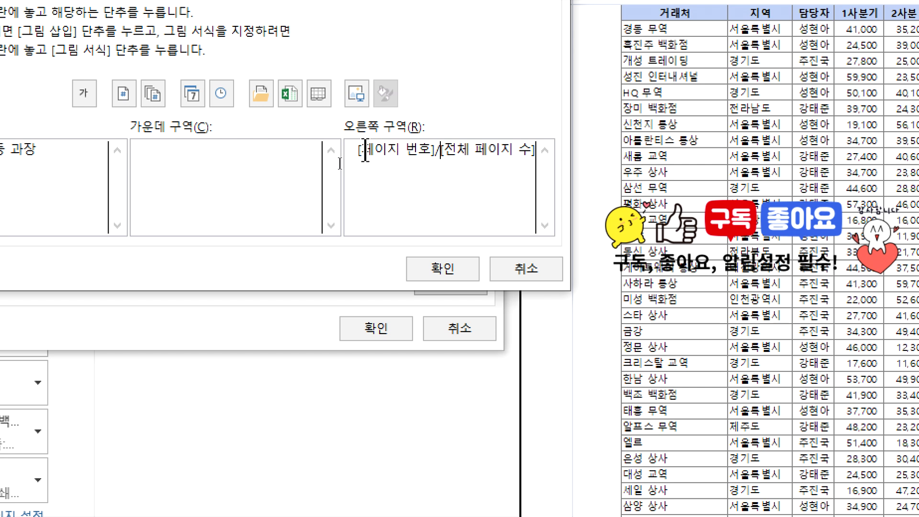
# Step: Apply the custom header and page setup, check the header in the print preview, and return to the worksheet
pyautogui.click(433, 268)
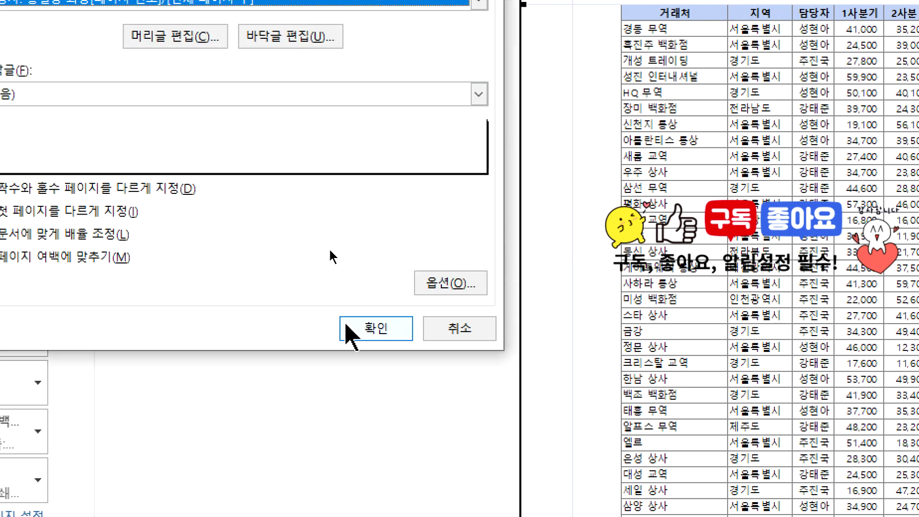
pyautogui.click(350, 328)
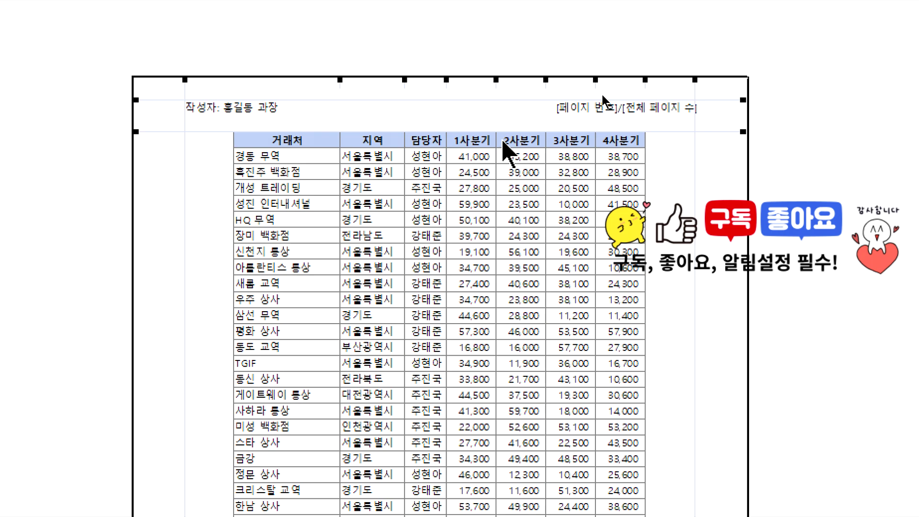
pyautogui.press('Escape')
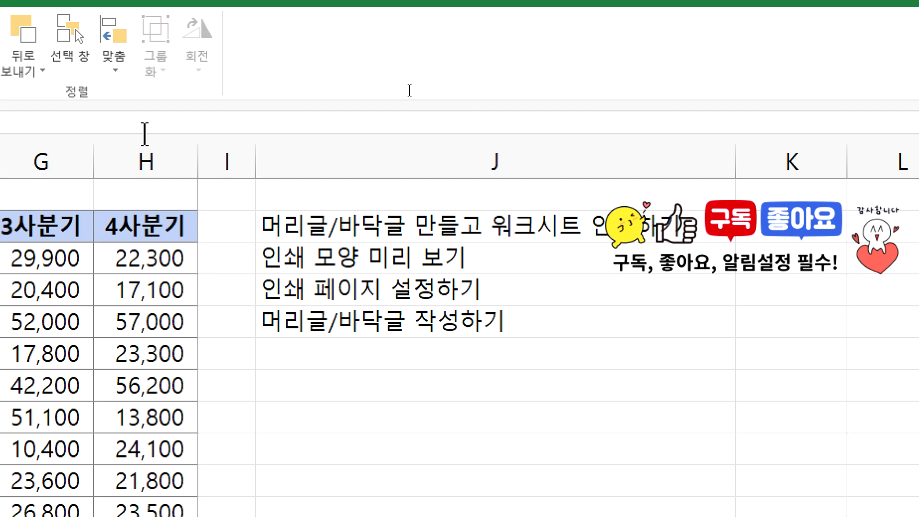
# Step: Open the page setup from the worksheet and bring up the print preview
pyautogui.click(192, 120)
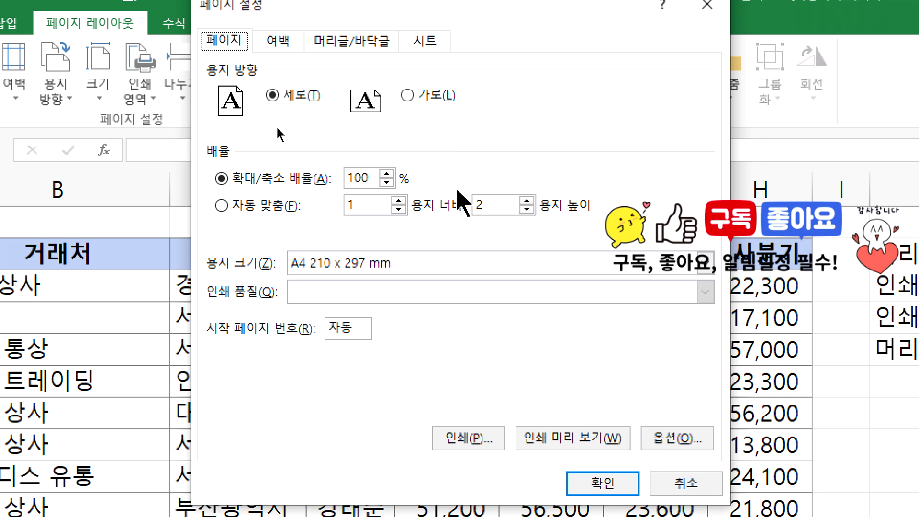
pyautogui.click(573, 438)
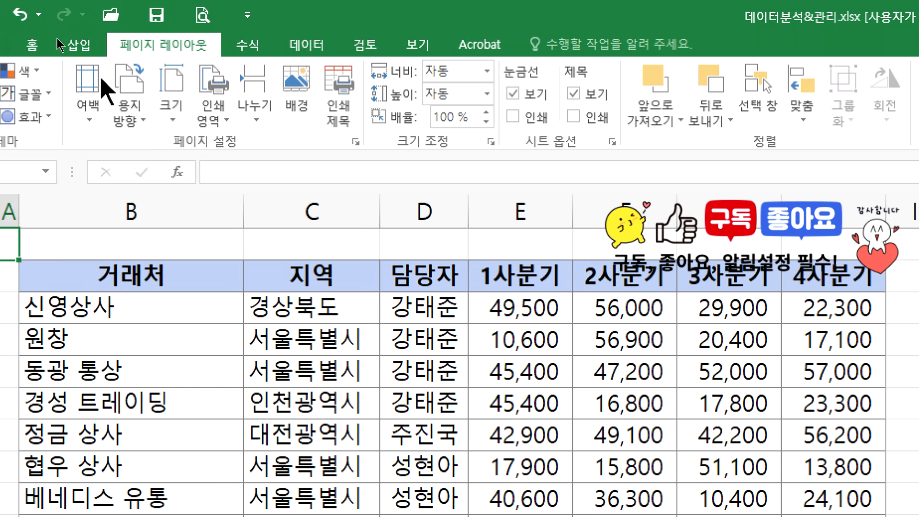
pyautogui.click(203, 15)
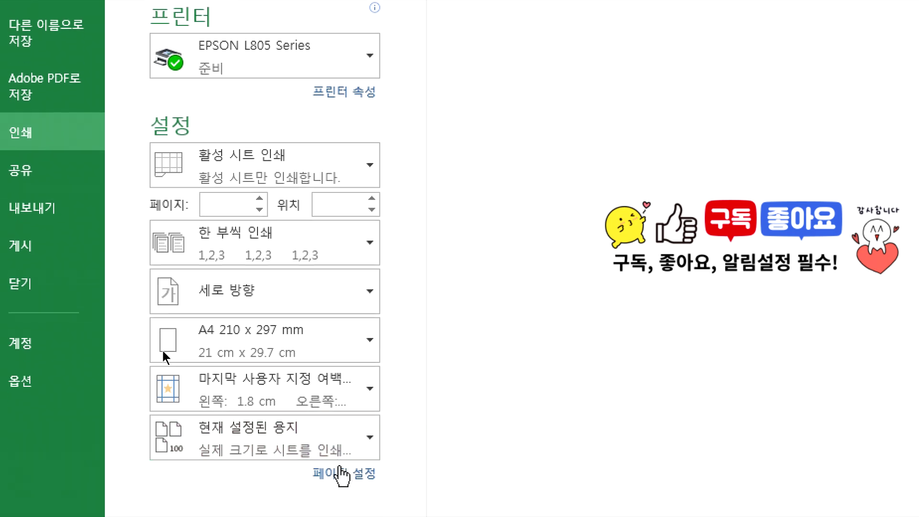
# Step: Replace the right header section with &[페이지 번호]/&[전체 페이지 수] and apply the page setup
pyautogui.click(348, 436)
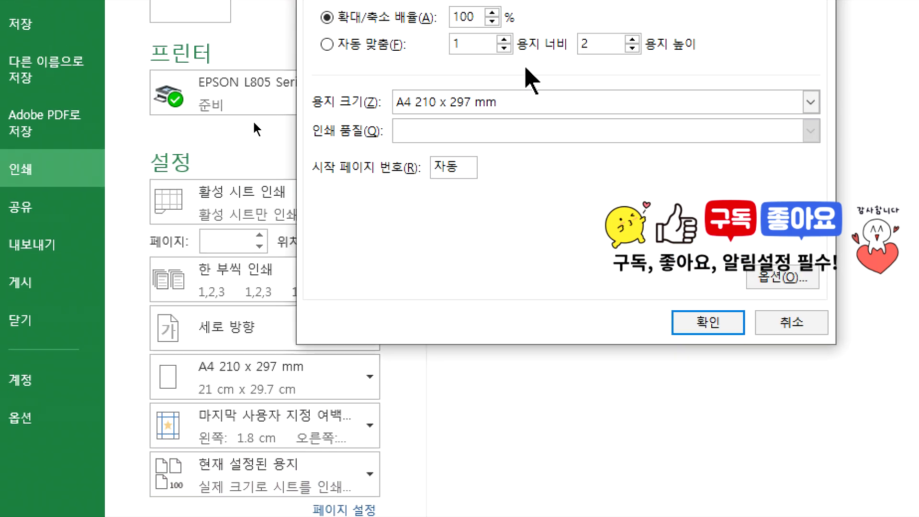
pyautogui.click(455, 62)
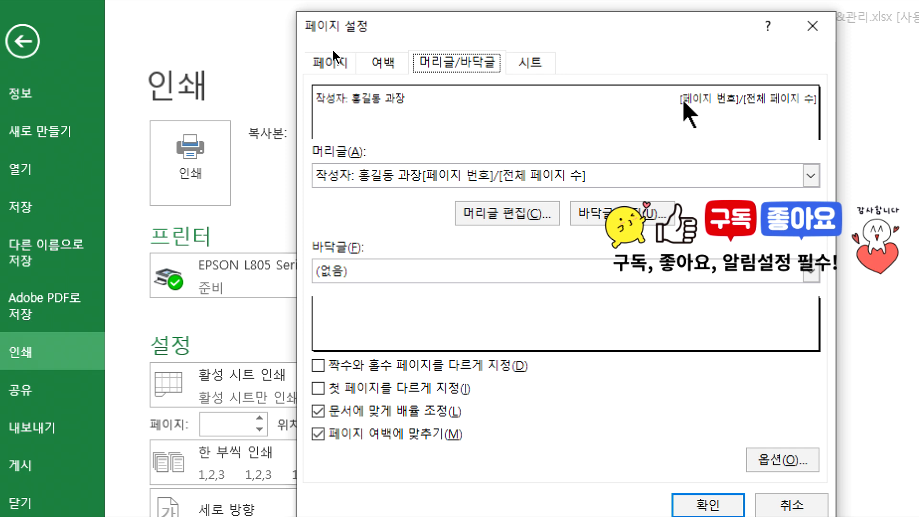
pyautogui.click(524, 213)
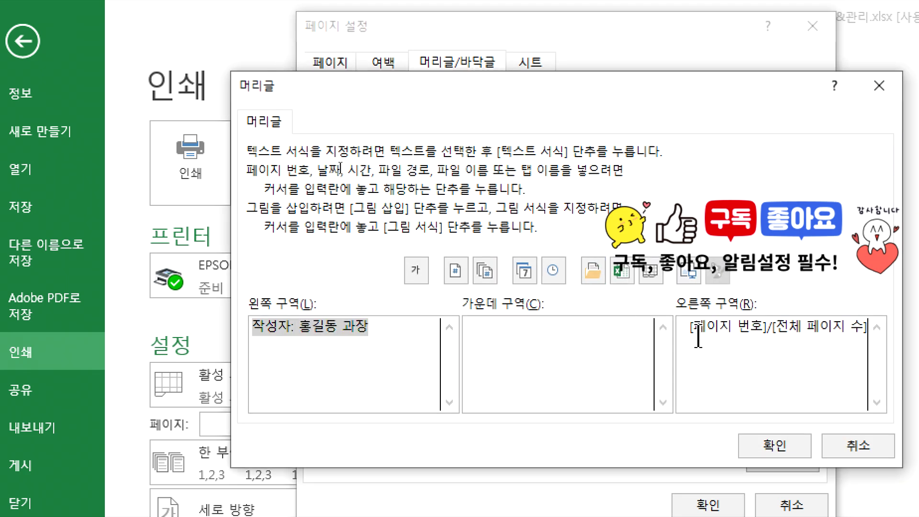
pyautogui.moveTo(683, 329); pyautogui.dragTo(868, 329)
pyautogui.press('Delete')
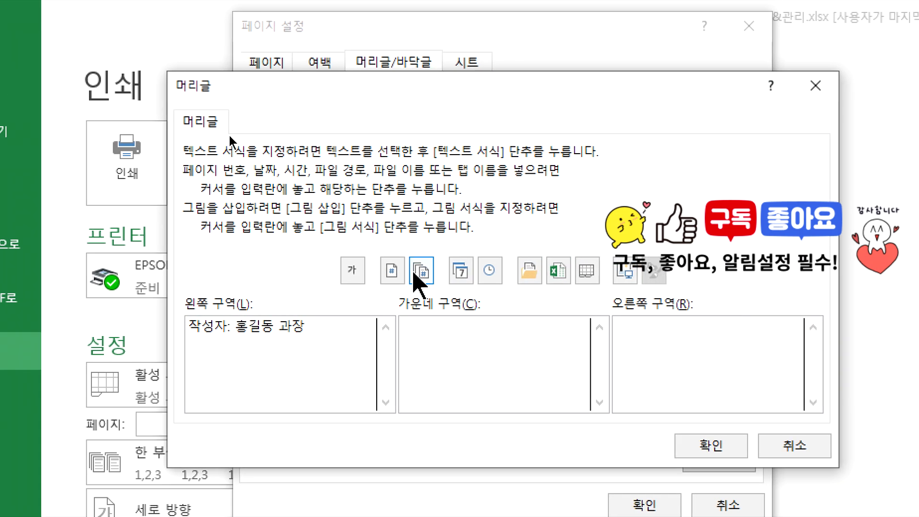
pyautogui.click(456, 270)
pyautogui.click(424, 271)
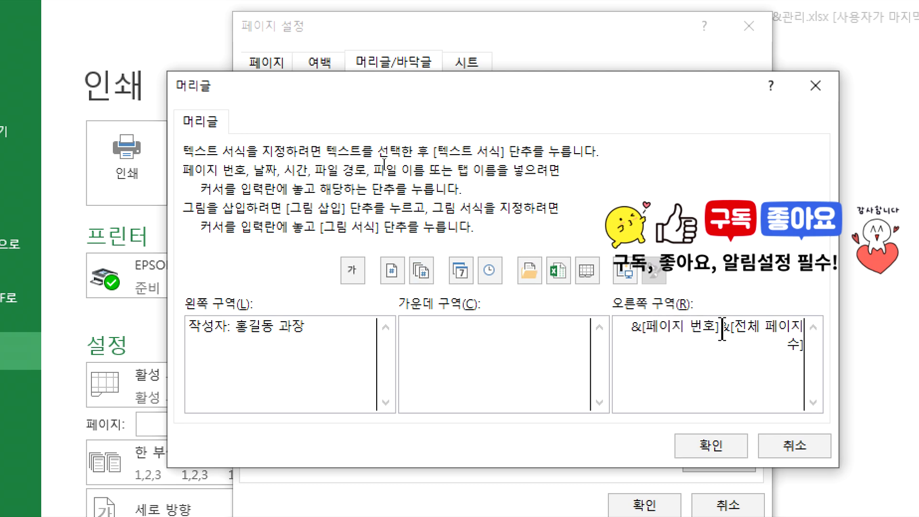
pyautogui.write('/')
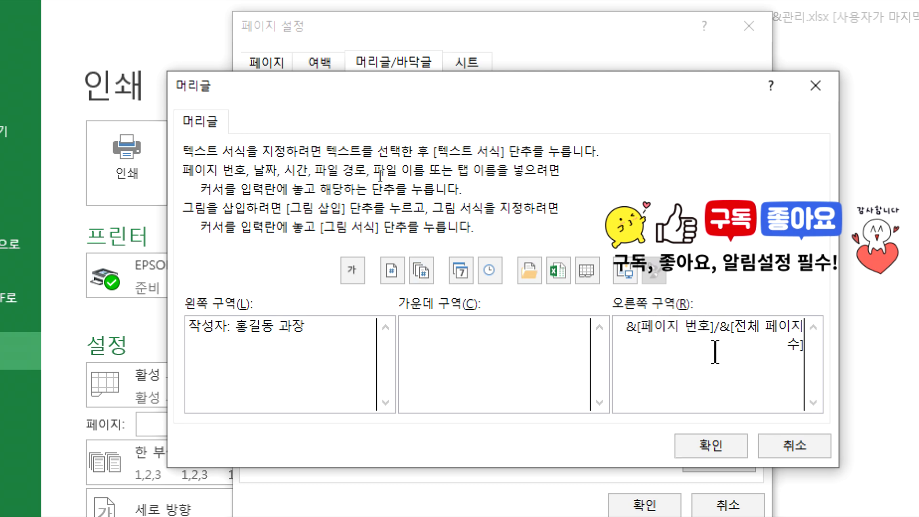
pyautogui.click(724, 455)
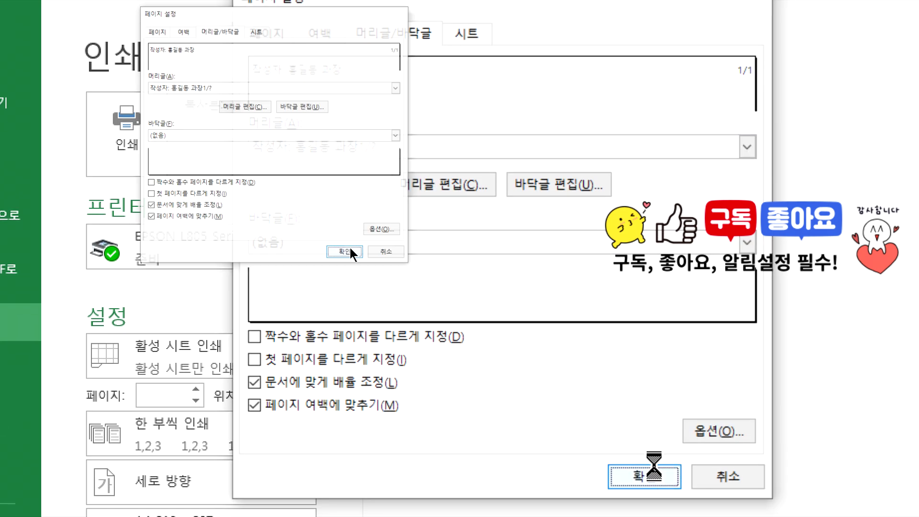
pyautogui.click(345, 251)
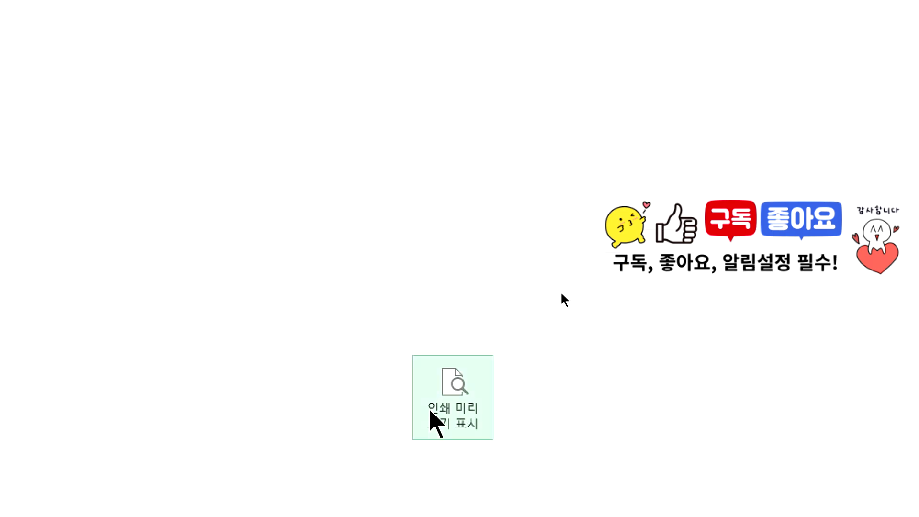
# Step: Show the print preview, check the header's page numbering on both pages, and return to the worksheet
pyautogui.click(433, 412)
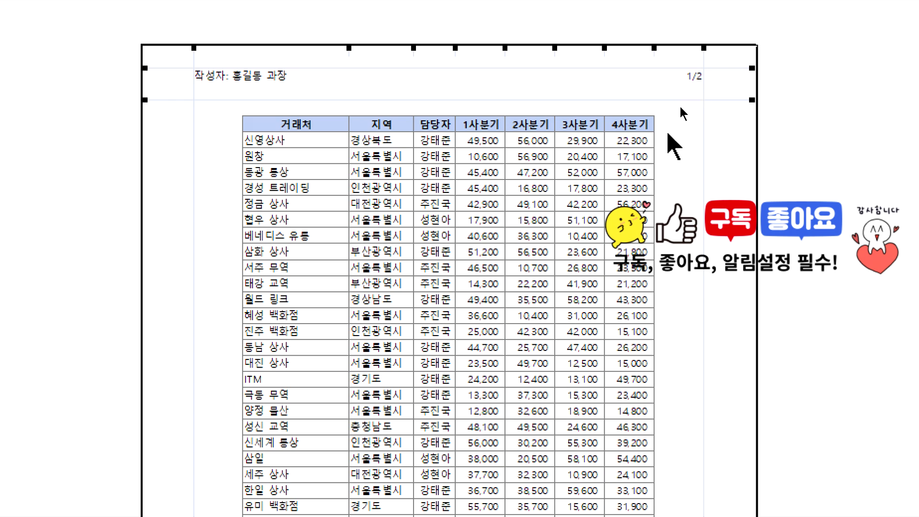
pyautogui.scroll(-1, 668, 134)
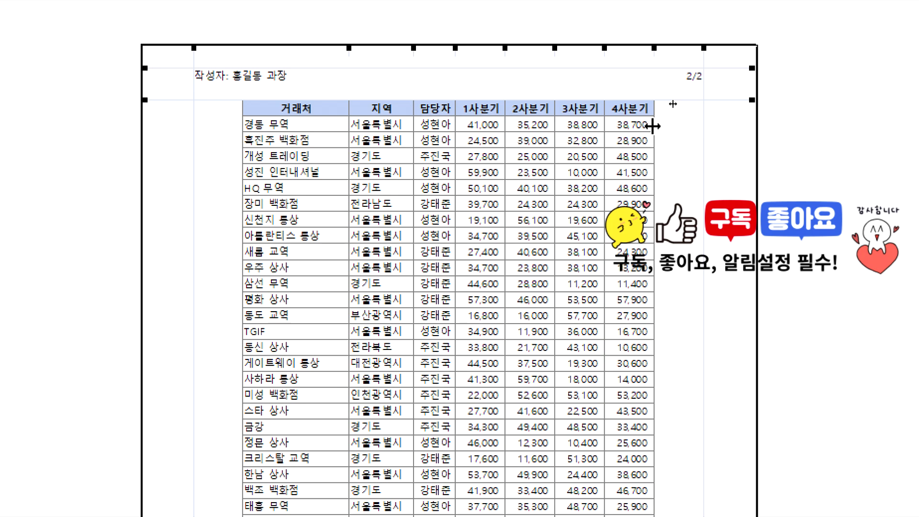
pyautogui.scroll(1, 613, 121)
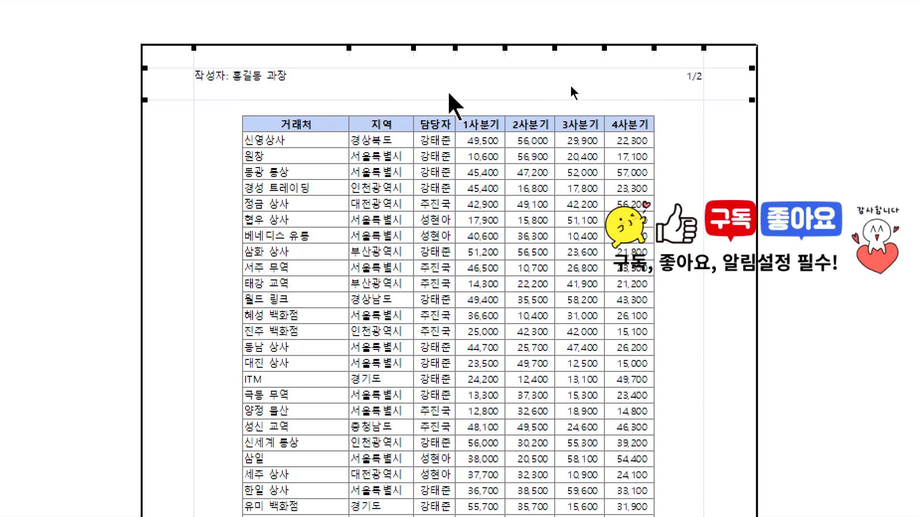
pyautogui.press('Escape')
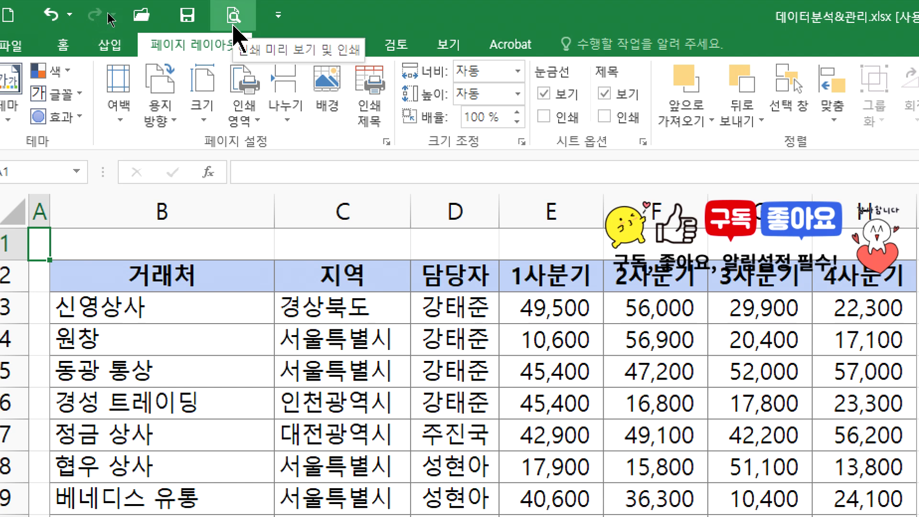
# Step: Switch the worksheet to Page Layout view and activate the empty center section of the header
pyautogui.click(448, 45)
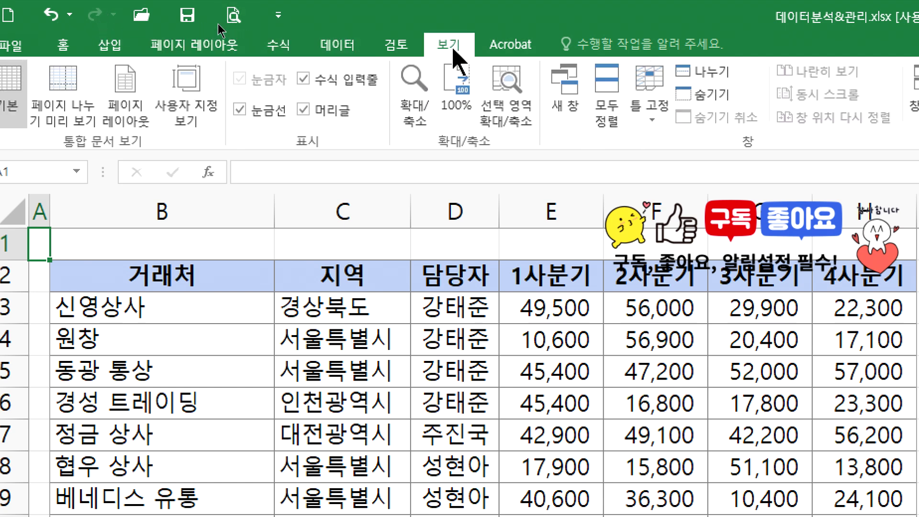
pyautogui.click(135, 98)
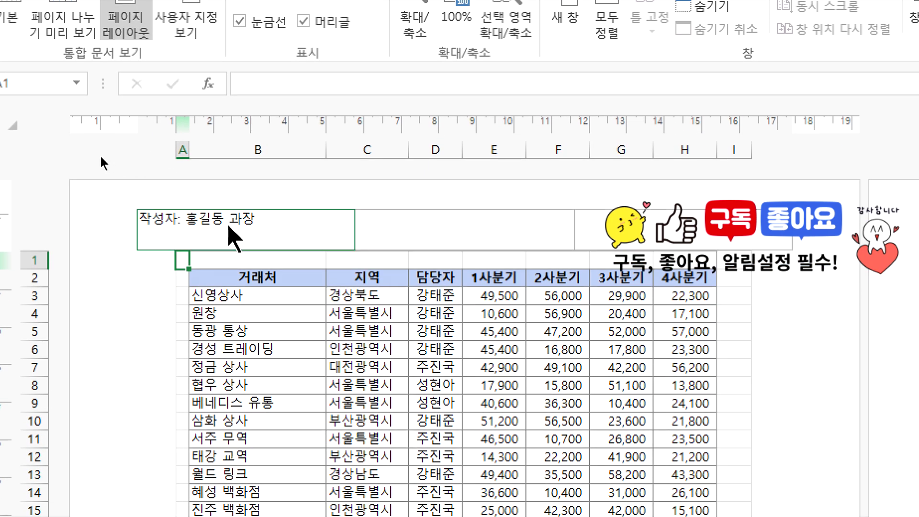
pyautogui.click(268, 225)
pyautogui.click(462, 228)
pyautogui.press('Delete')
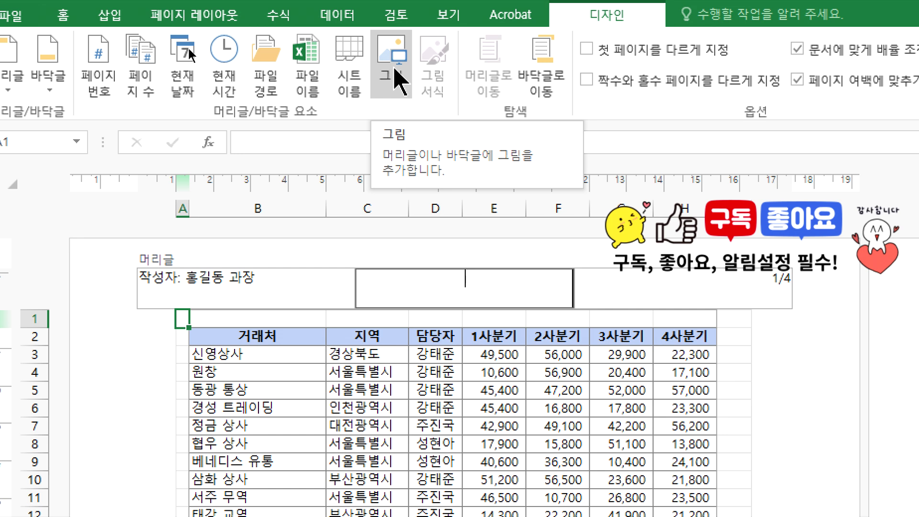
# Step: Insert a picture in the header's center section by searching Bing images for 사랑 and choosing the red love letter envelope
pyautogui.click(395, 70)
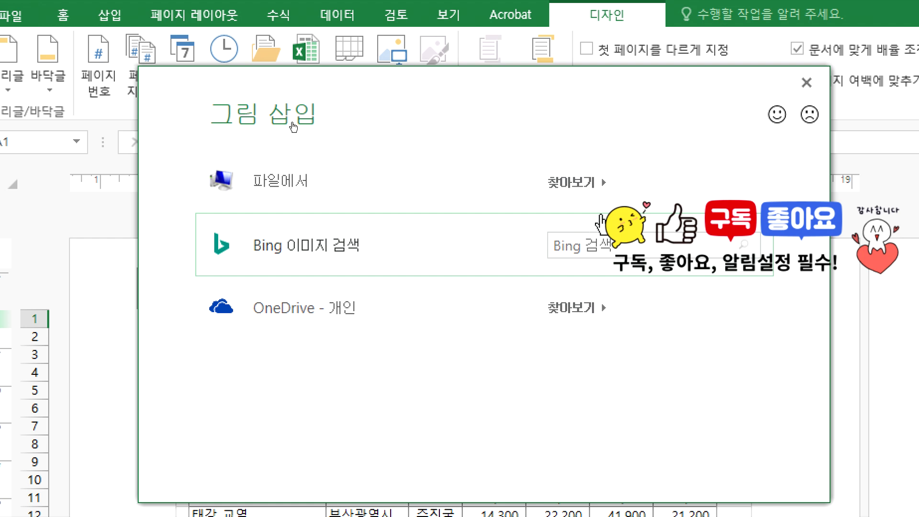
pyautogui.click(599, 247)
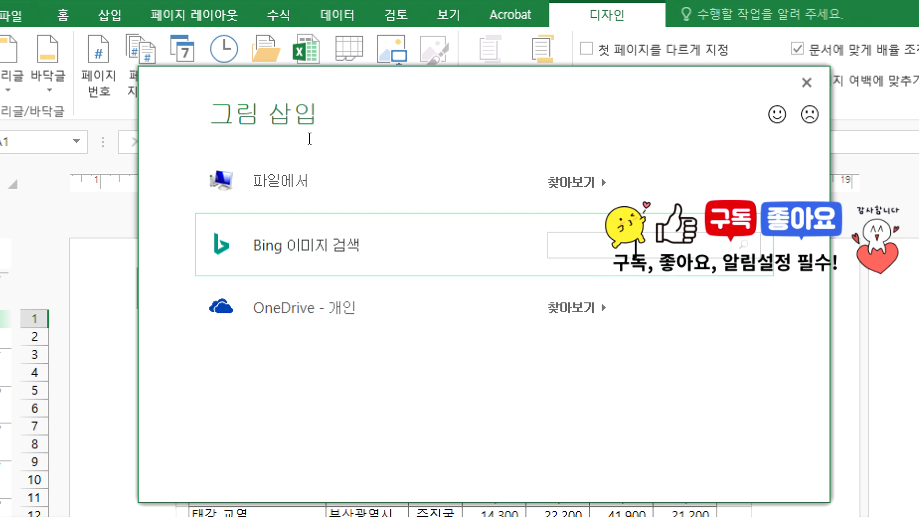
pyautogui.write('사랑')
pyautogui.press('Return')
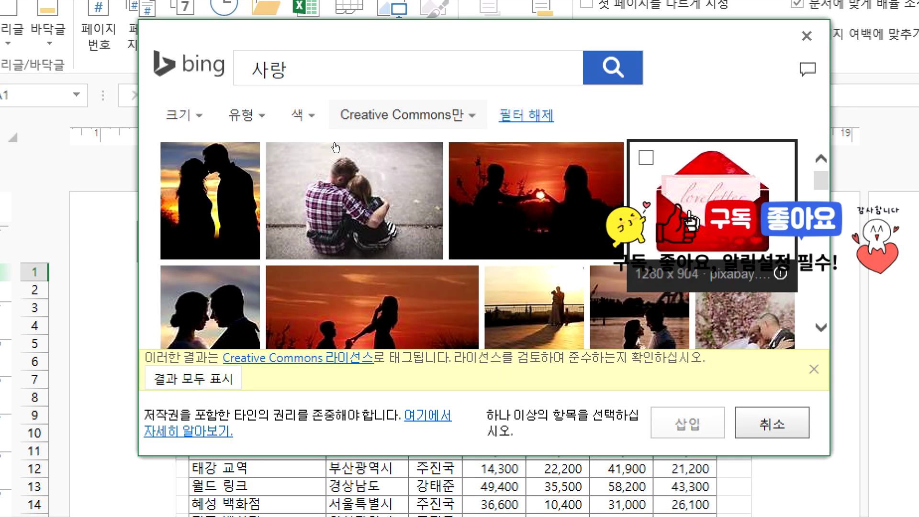
pyautogui.scroll(-3, 332, 145)
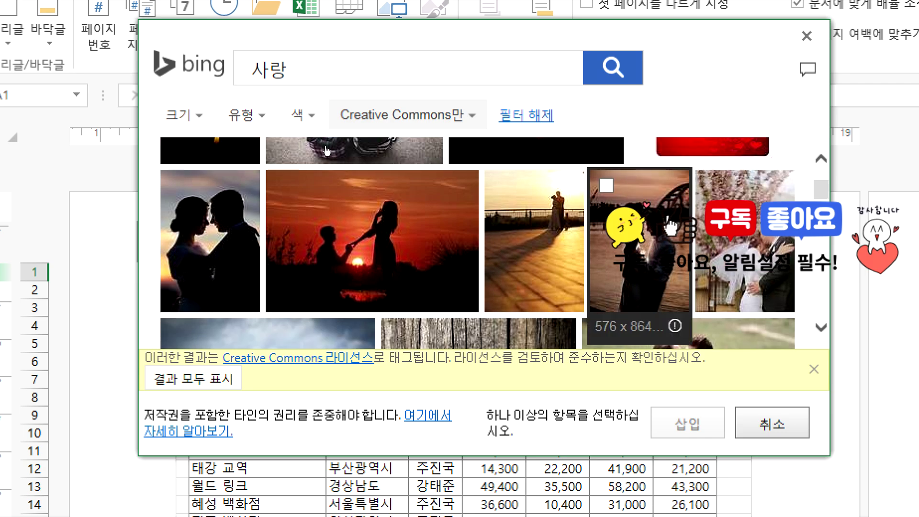
pyautogui.scroll(3, 325, 150)
pyautogui.click(645, 158)
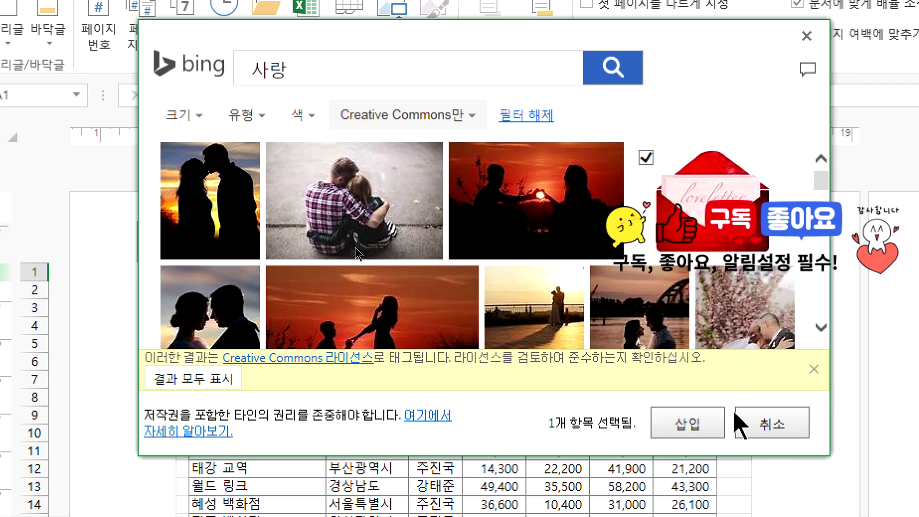
pyautogui.click(700, 426)
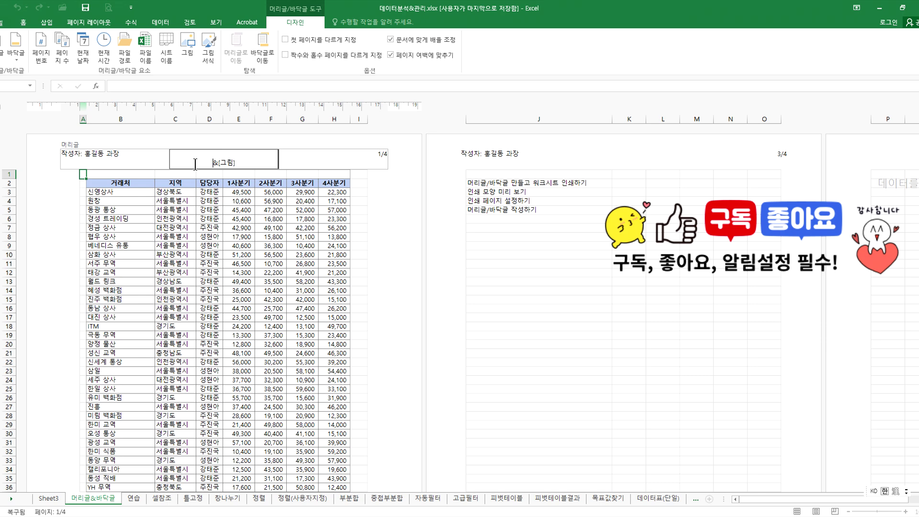
# Step: Add six blank lines above the picture code in the header's center section and leave the header
pyautogui.press('Return')
pyautogui.press('Return')
pyautogui.press('Return')
pyautogui.press('Return')
pyautogui.press('Return')
pyautogui.press('Return')
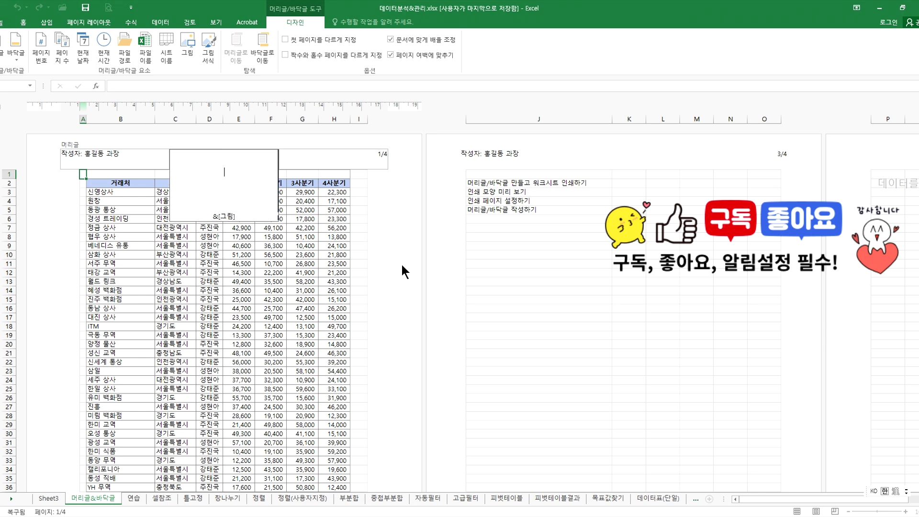
pyautogui.click(464, 277)
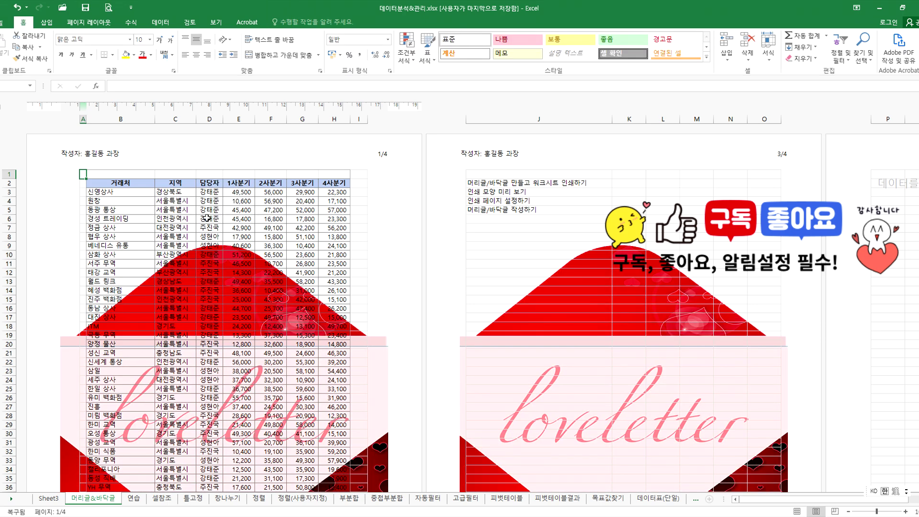
# Step: Remove the blank lines above the header's picture code and check where the picture falls on the pages
pyautogui.click(202, 237)
pyautogui.click(201, 156)
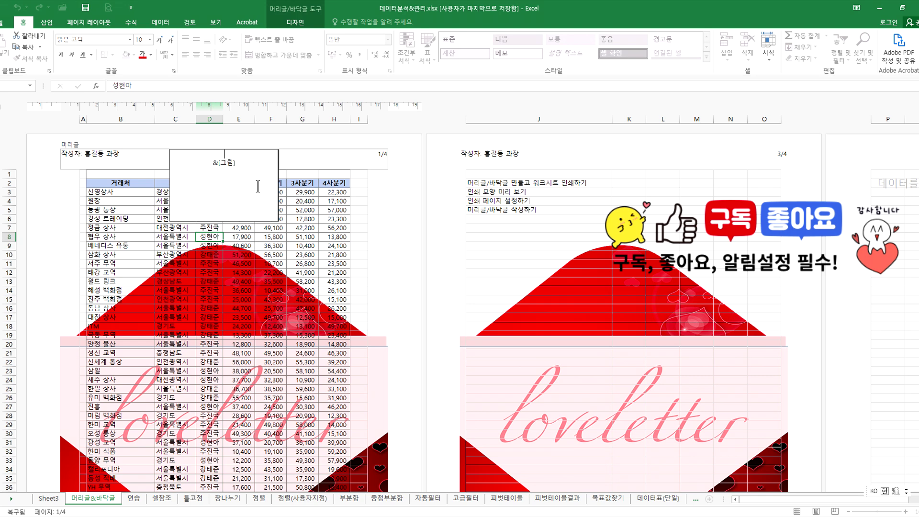
pyautogui.click(513, 240)
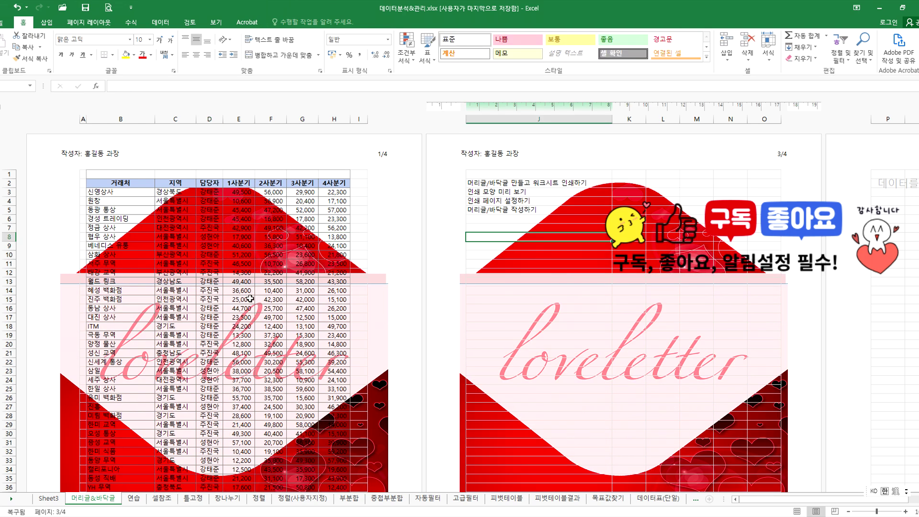
pyautogui.scroll(-3, 249, 300)
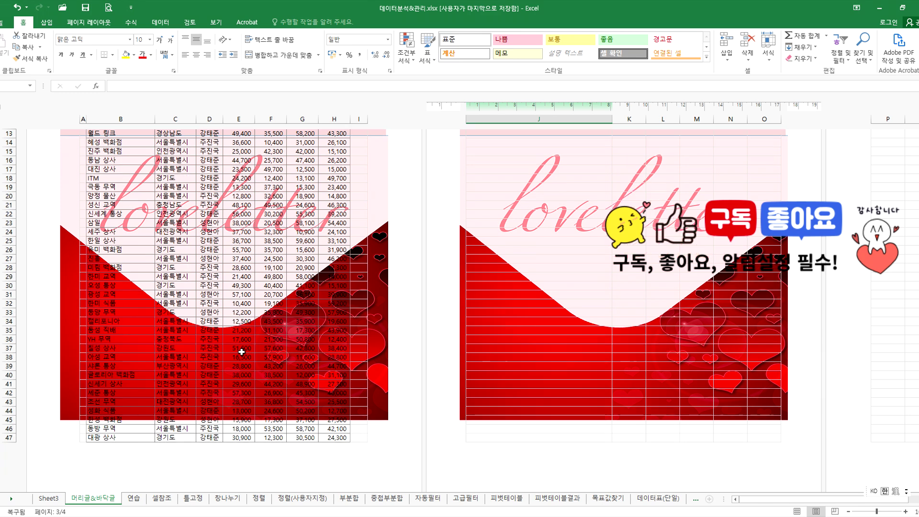
pyautogui.scroll(3, 226, 314)
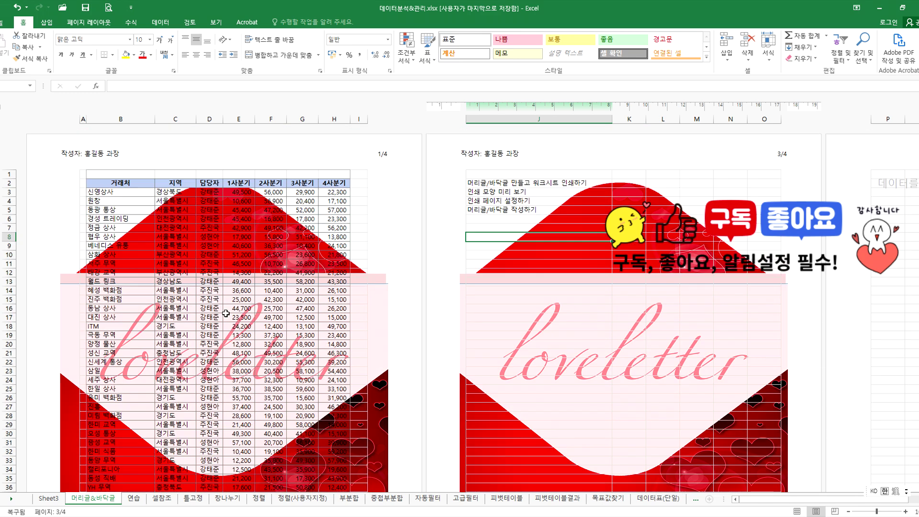
# Step: Replace the love letter picture in the header's center section with the sepia photo of people seated around a low table
pyautogui.click(208, 156)
pyautogui.press('Delete')
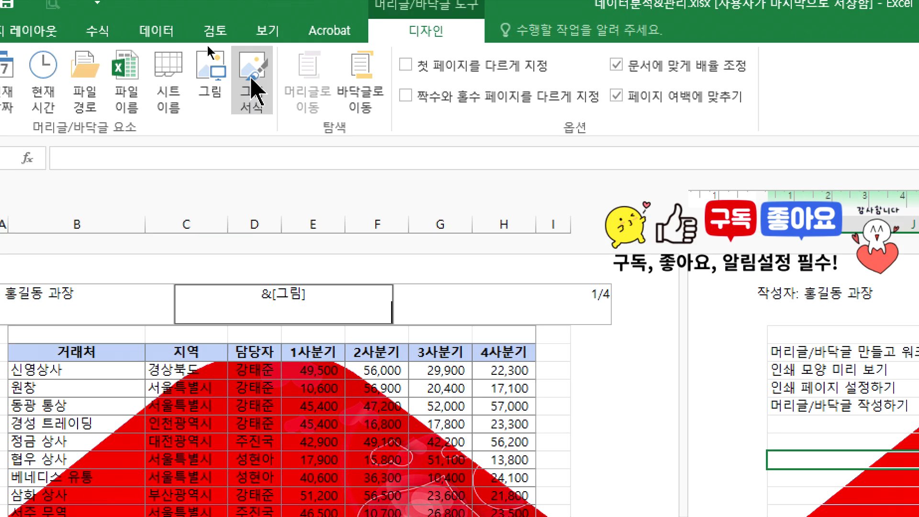
pyautogui.moveTo(248, 293); pyautogui.dragTo(359, 297)
pyautogui.press('Delete')
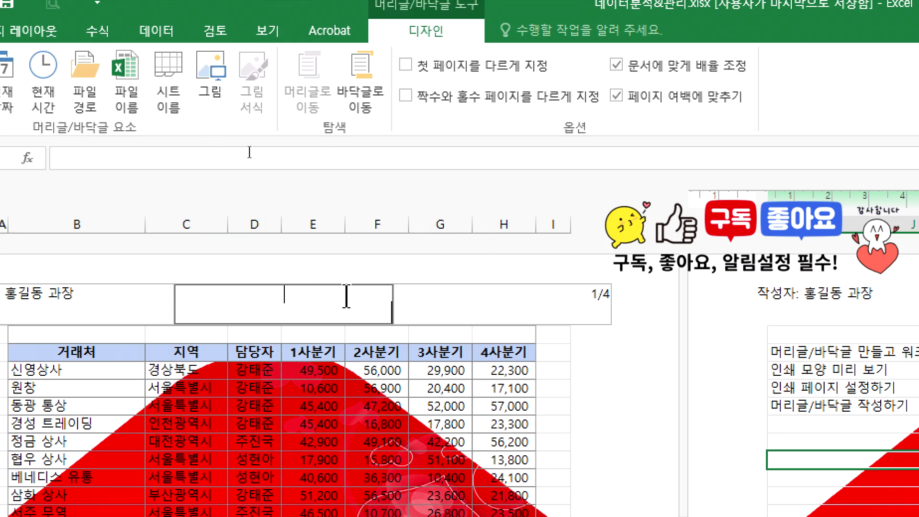
pyautogui.click(210, 73)
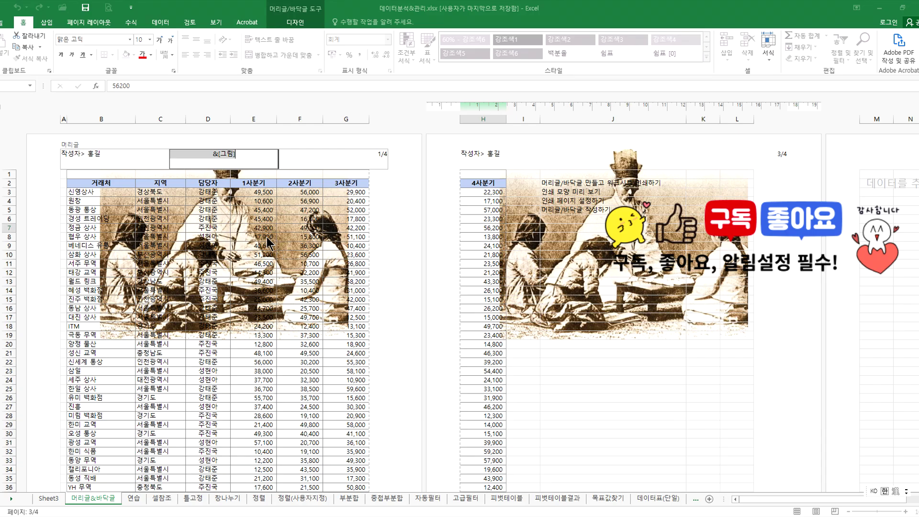
pyautogui.click(212, 154)
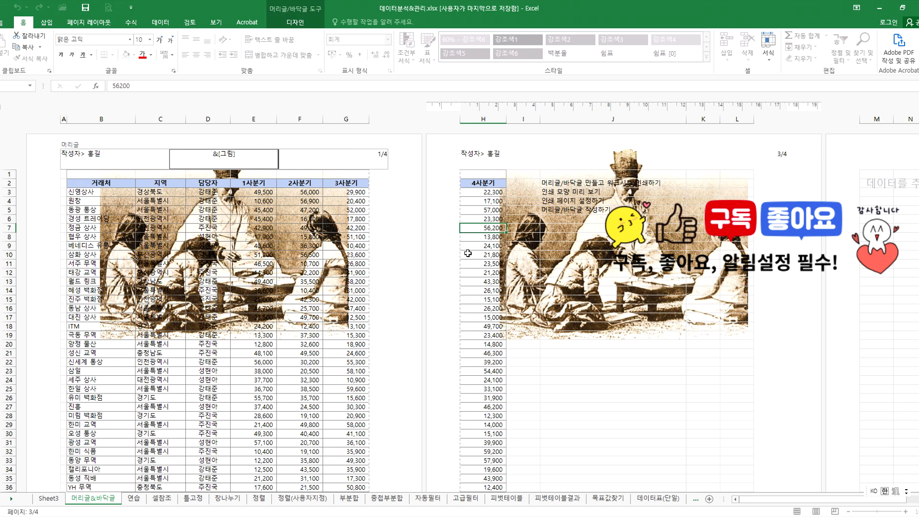
pyautogui.click(255, 236)
pyautogui.click(205, 154)
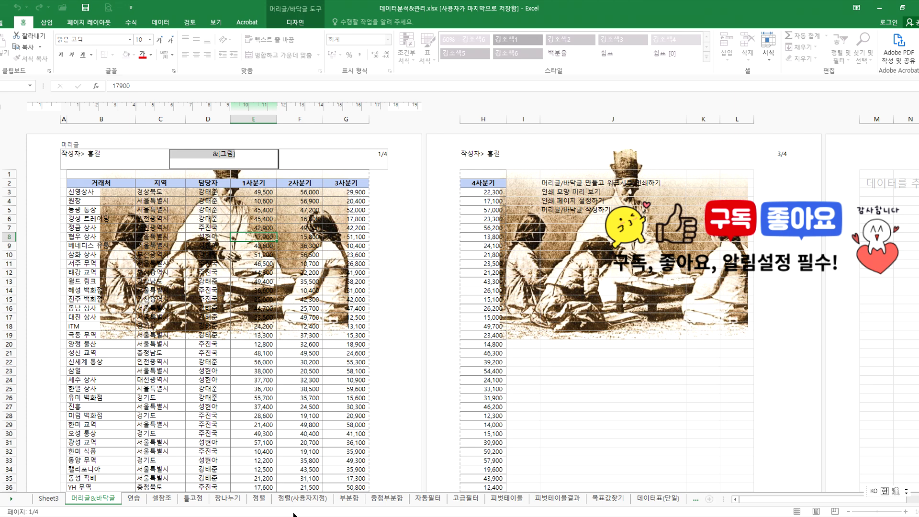
pyautogui.click(225, 370)
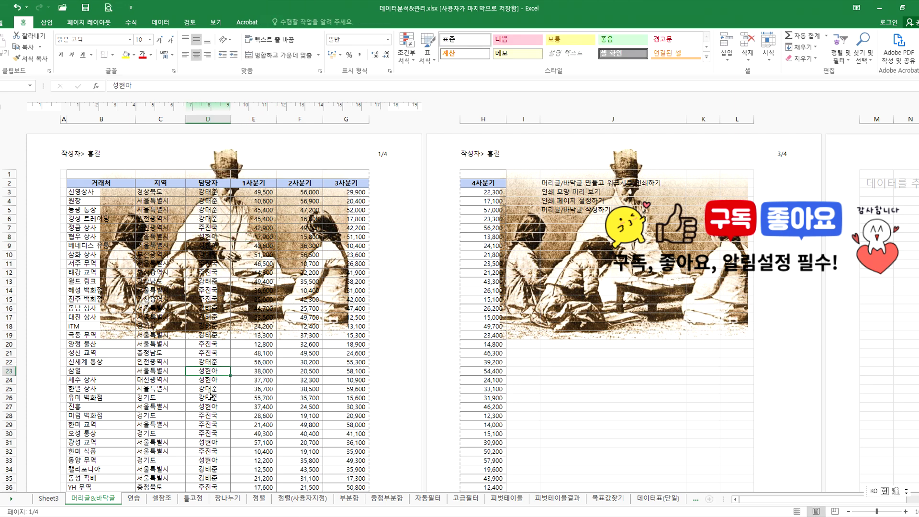
# Step: Insert eight blank lines before the &[그림] code in the header's center section and return to the sheet
pyautogui.click(208, 158)
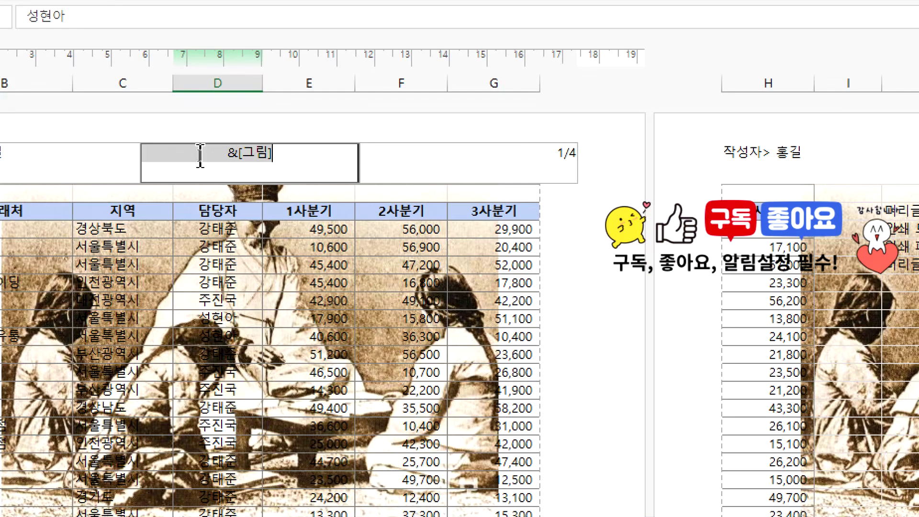
pyautogui.click(208, 153)
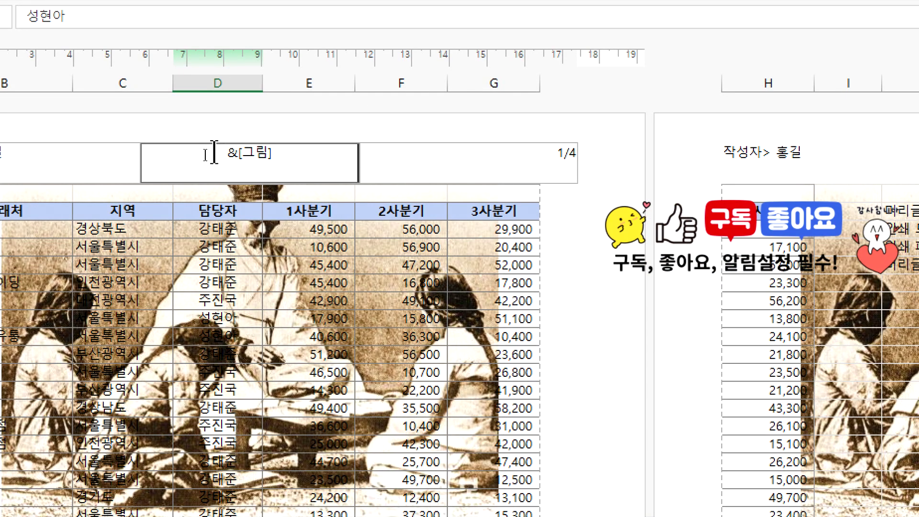
pyautogui.press('Return')
pyautogui.press('Return')
pyautogui.press('Return')
pyautogui.press('Return')
pyautogui.press('Return')
pyautogui.press('Return')
pyautogui.press('Return')
pyautogui.press('Return')
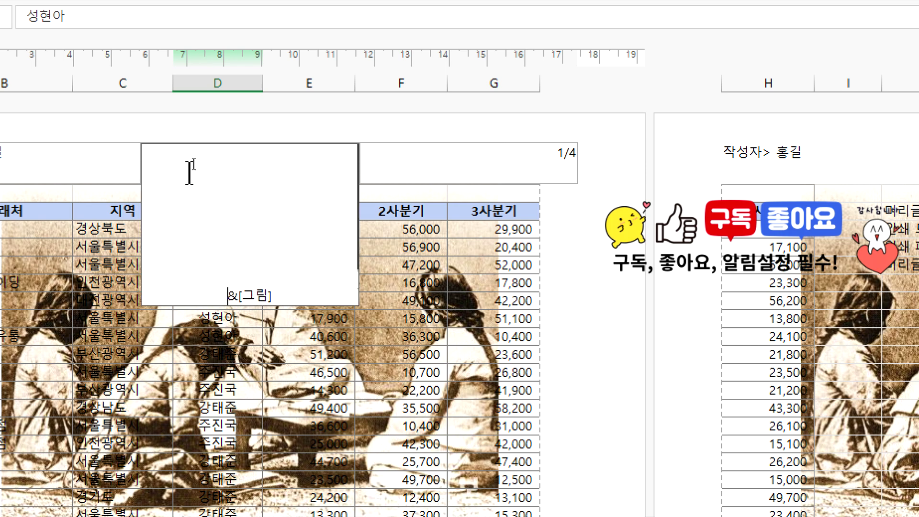
pyautogui.click(477, 176)
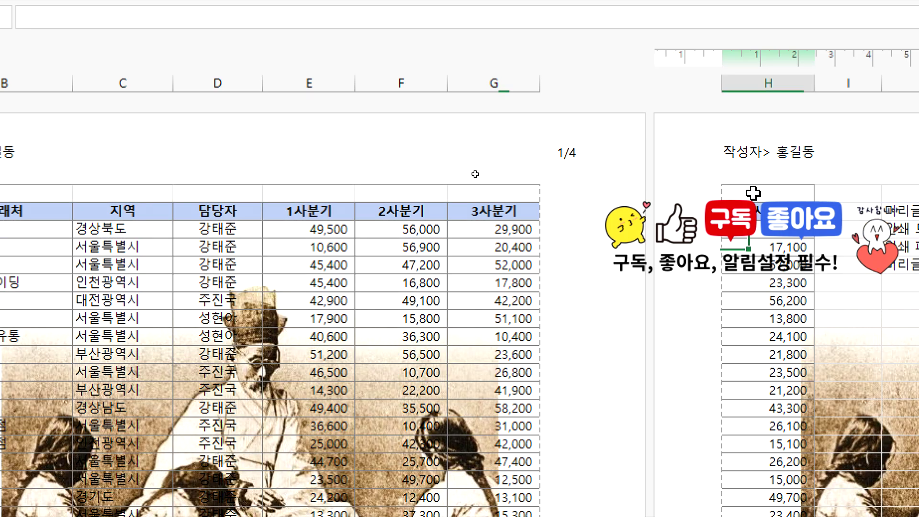
pyautogui.scroll(-7, 177, 448)
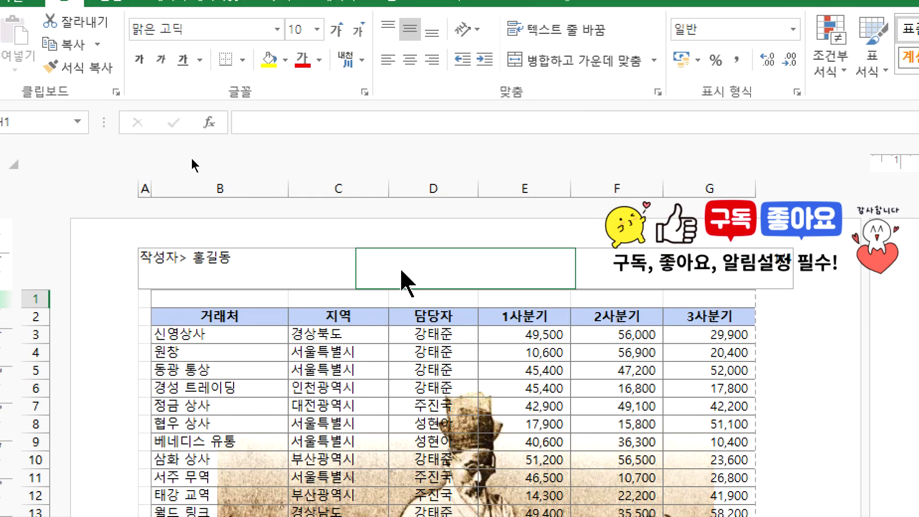
# Step: Add four more blank lines above the center header's picture code and check the picture's position on the page
pyautogui.click(407, 275)
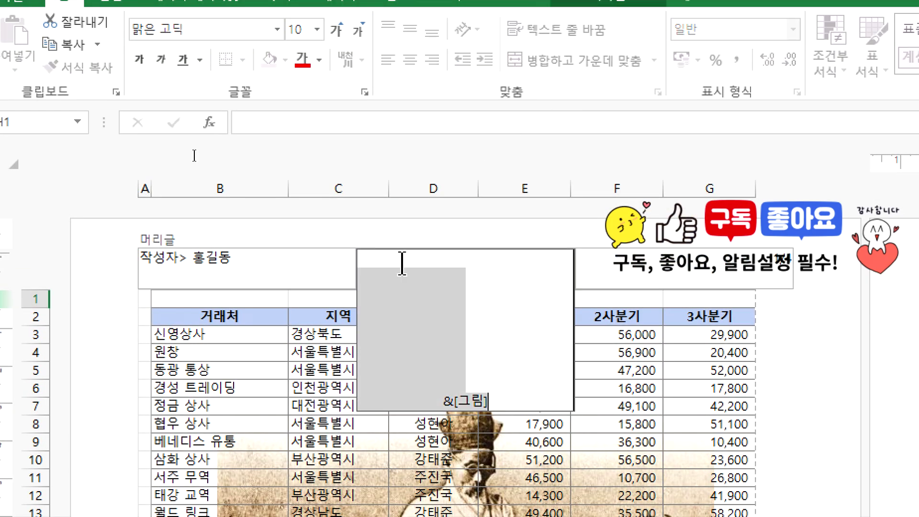
pyautogui.press('Return')
pyautogui.press('Return')
pyautogui.press('Return')
pyautogui.press('Return')
pyautogui.click(705, 220)
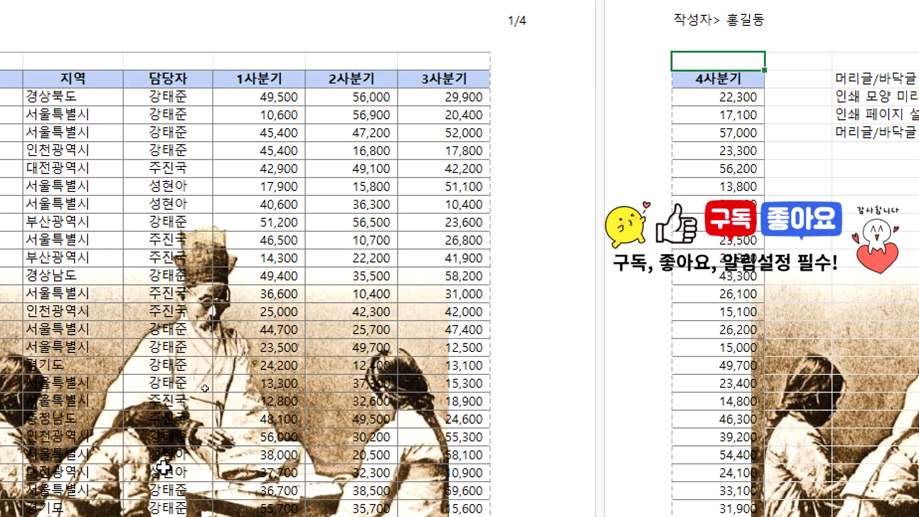
pyautogui.scroll(-3, 164, 467)
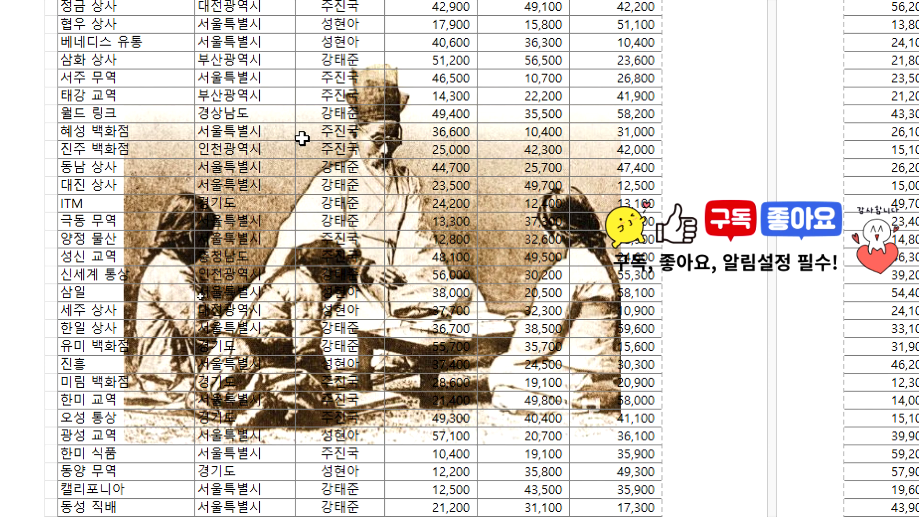
pyautogui.scroll(6, 367, 91)
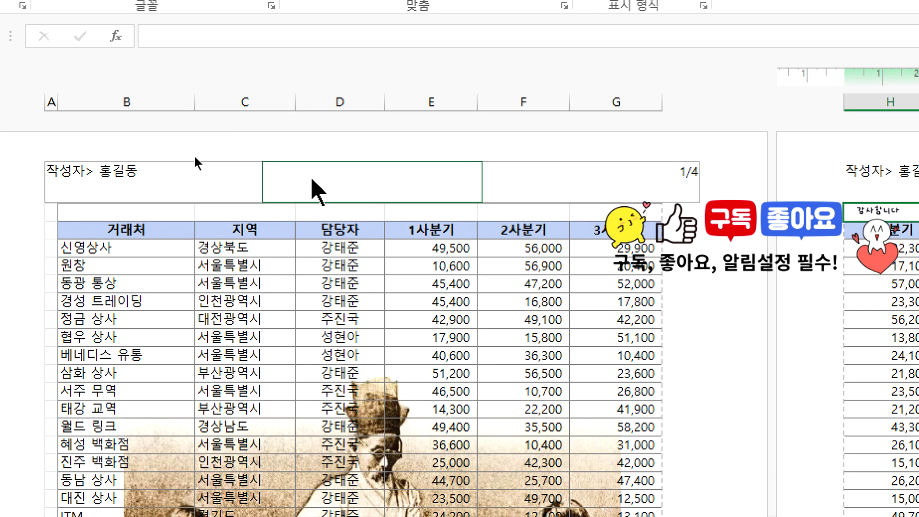
pyautogui.click(316, 187)
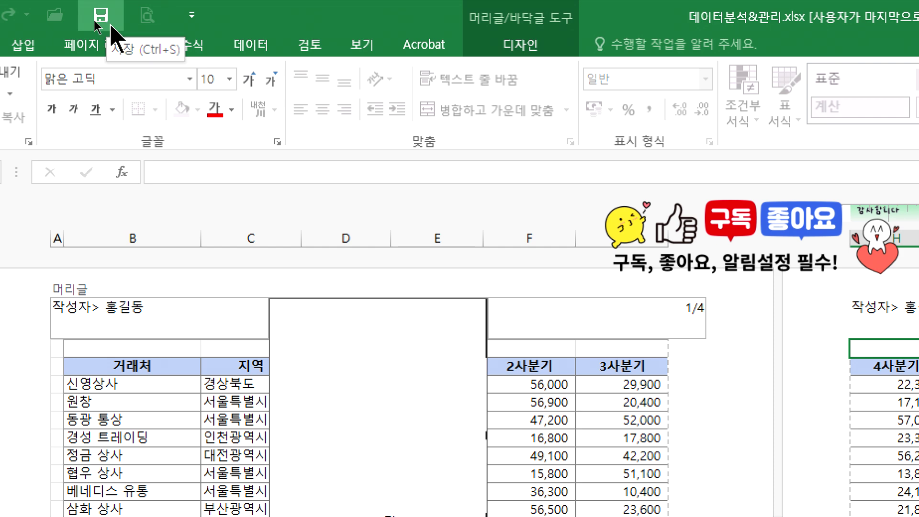
pyautogui.click(506, 45)
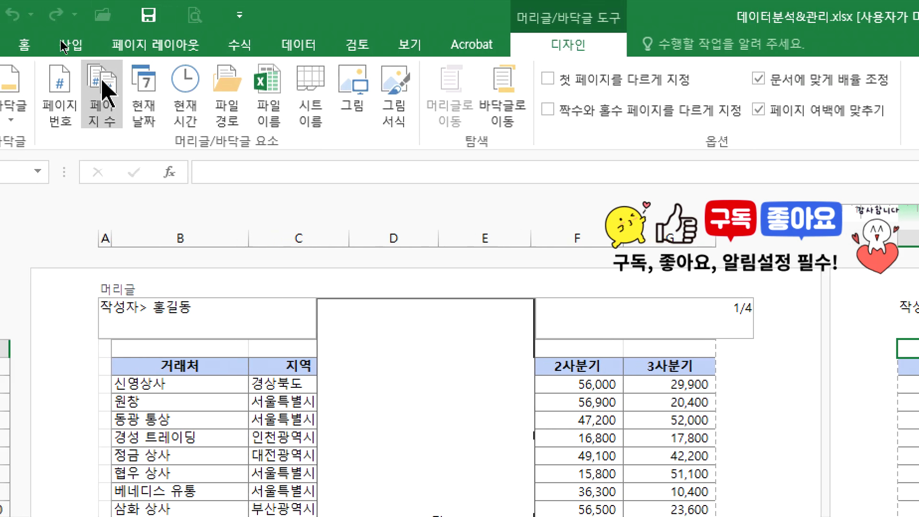
pyautogui.click(364, 44)
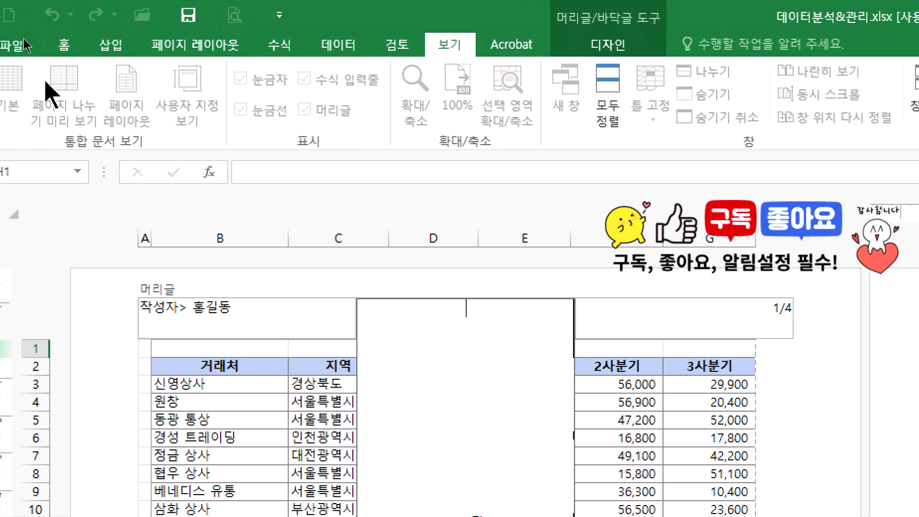
pyautogui.click(608, 45)
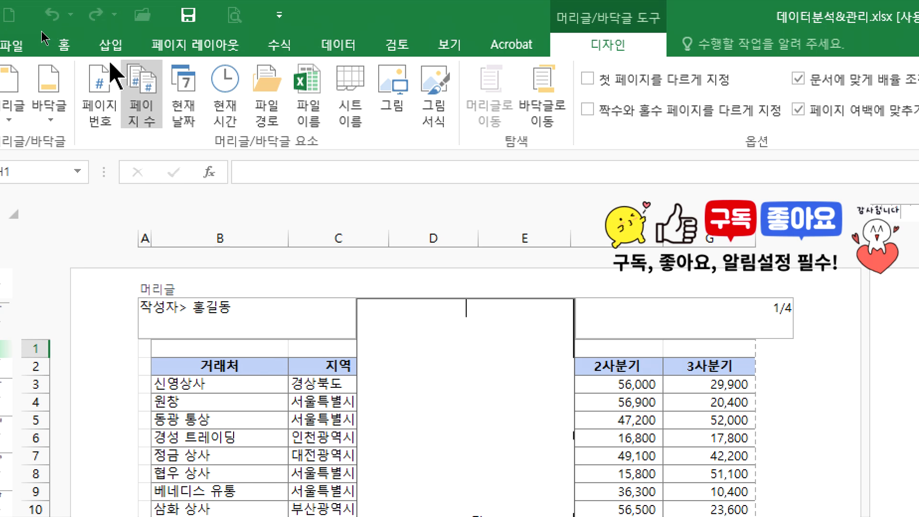
pyautogui.click(218, 421)
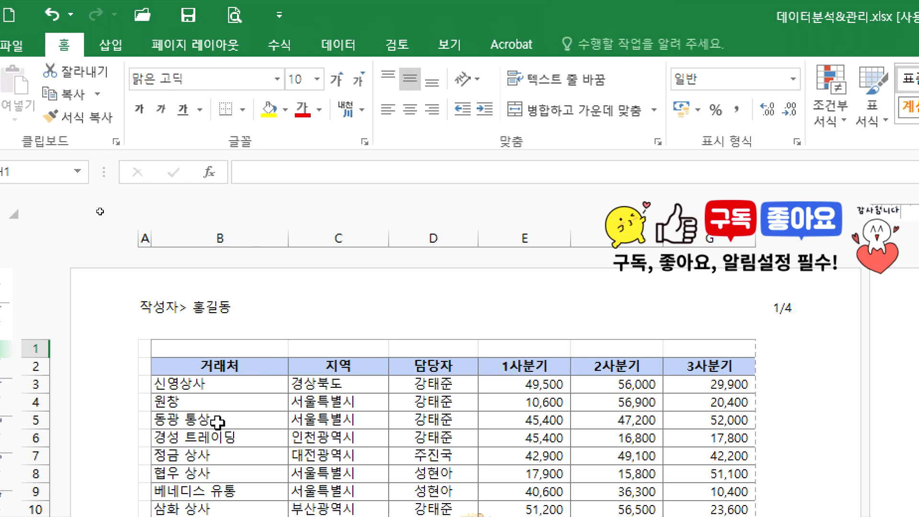
# Step: Switch the worksheet back to Normal view and open the print preview
pyautogui.click(452, 49)
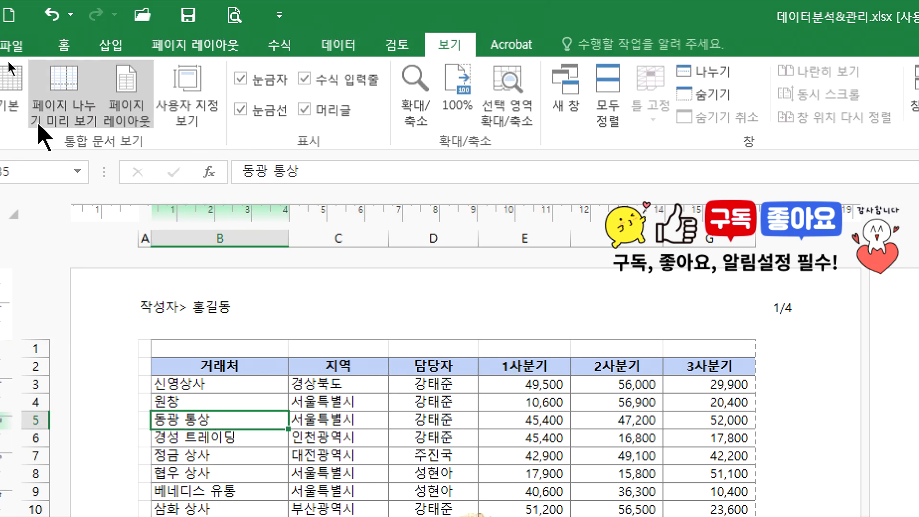
pyautogui.click(11, 83)
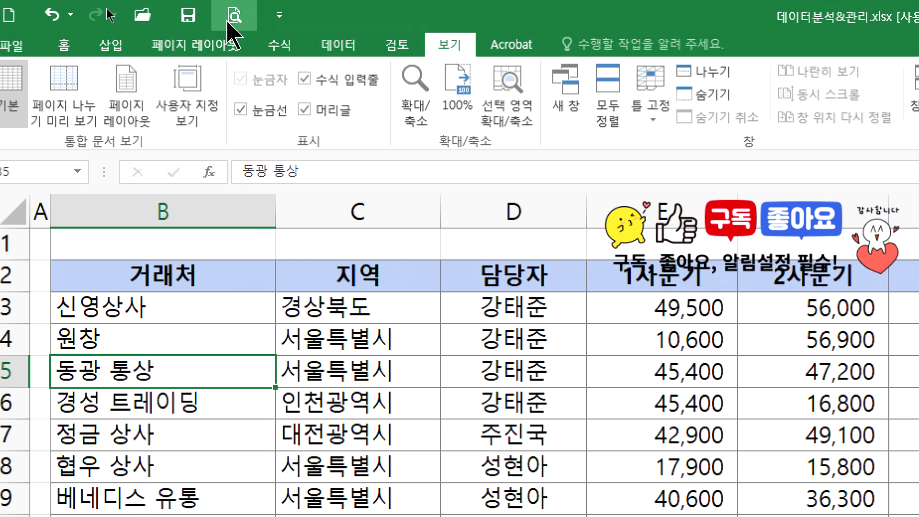
pyautogui.click(232, 19)
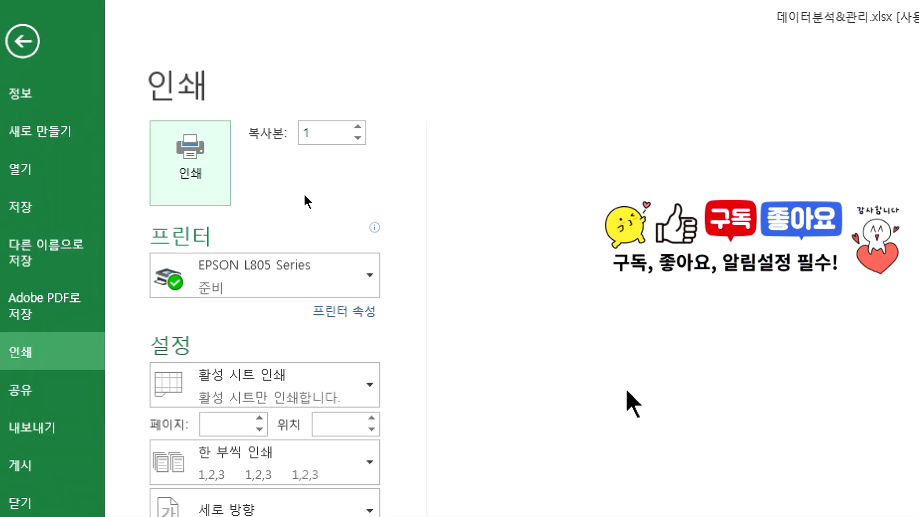
# Step: Examine the background picture's placement on the print preview pages and return to the worksheet
pyautogui.click(805, 386)
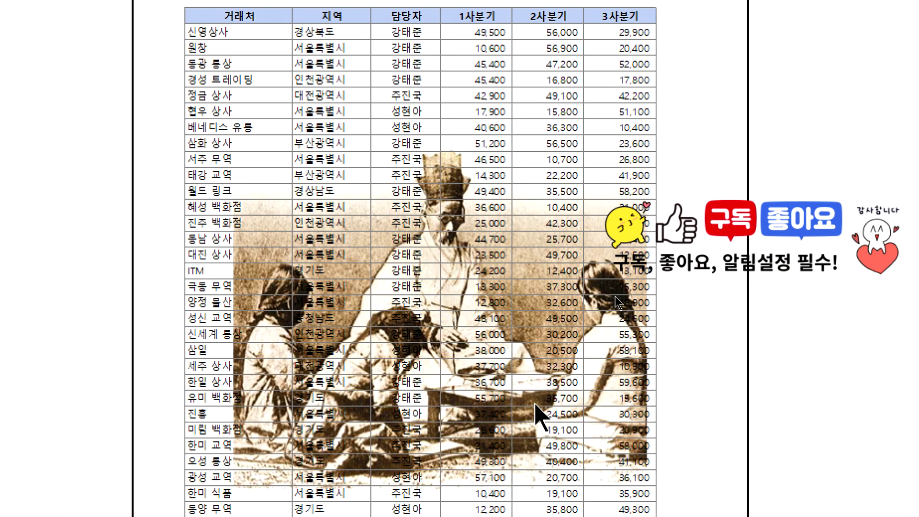
pyautogui.scroll(-2, 594, 298)
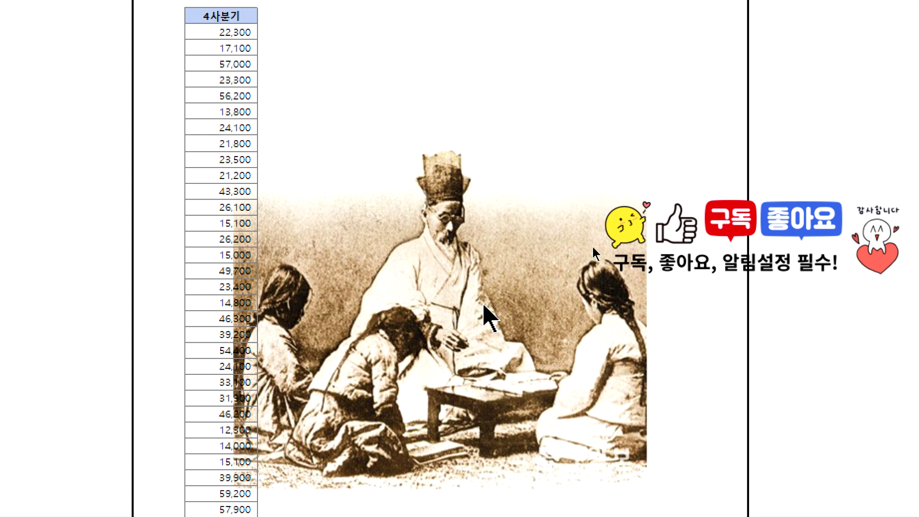
pyautogui.press('Escape')
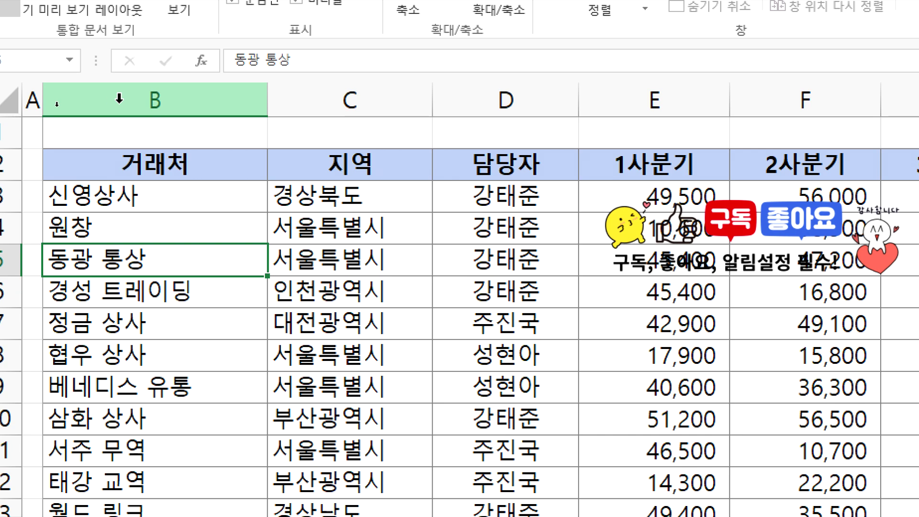
# Step: Autofit the widths of columns E through H, which hold the four quarters
pyautogui.moveTo(606, 99); pyautogui.dragTo(918, 103)
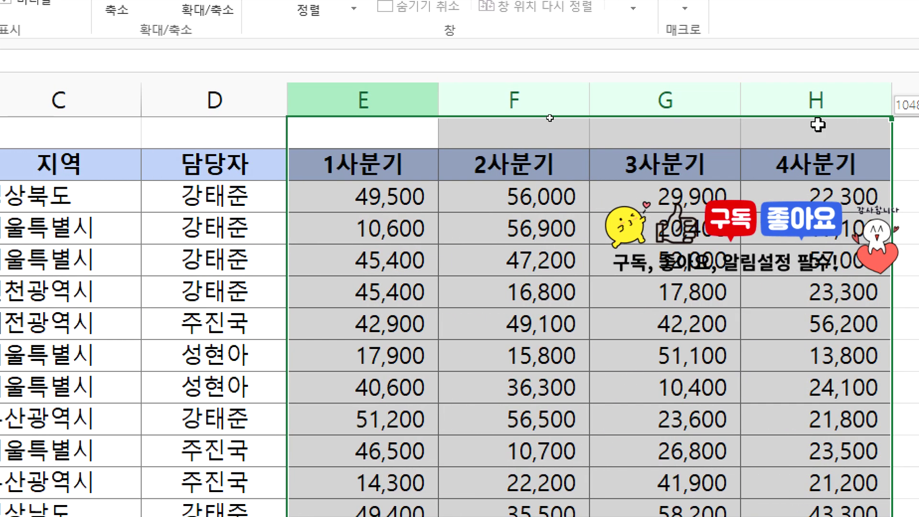
pyautogui.doubleClick(892, 101)
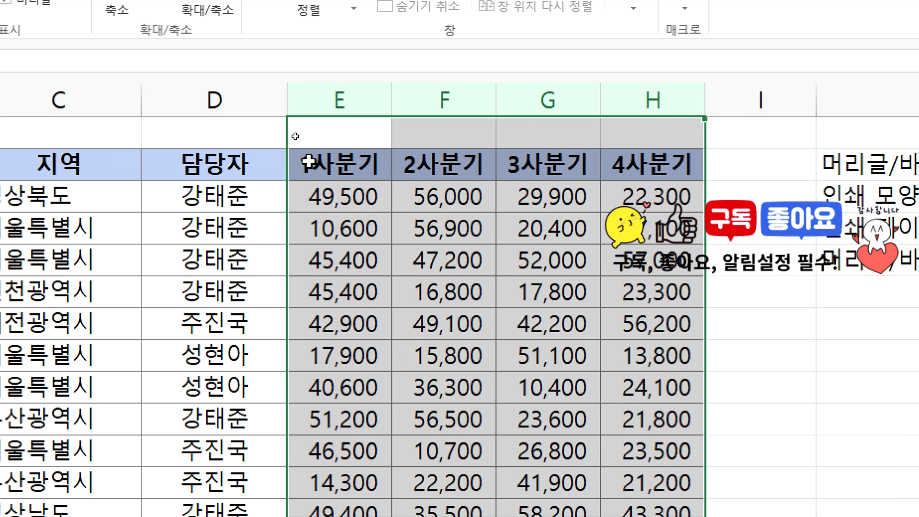
pyautogui.click(304, 160)
# Step: Check the headers, repeated title row and background picture on each page in print preview, and return to the table's first data row
pyautogui.click(178, 18)
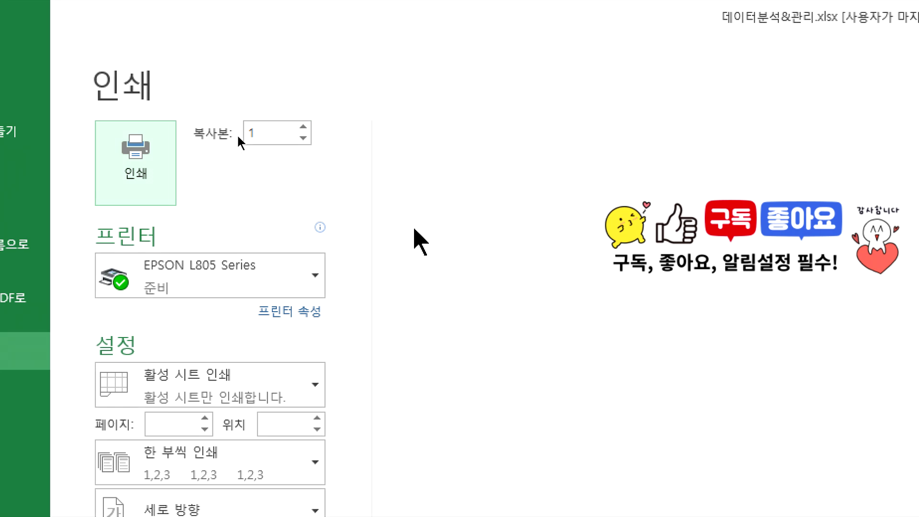
pyautogui.click(918, 516)
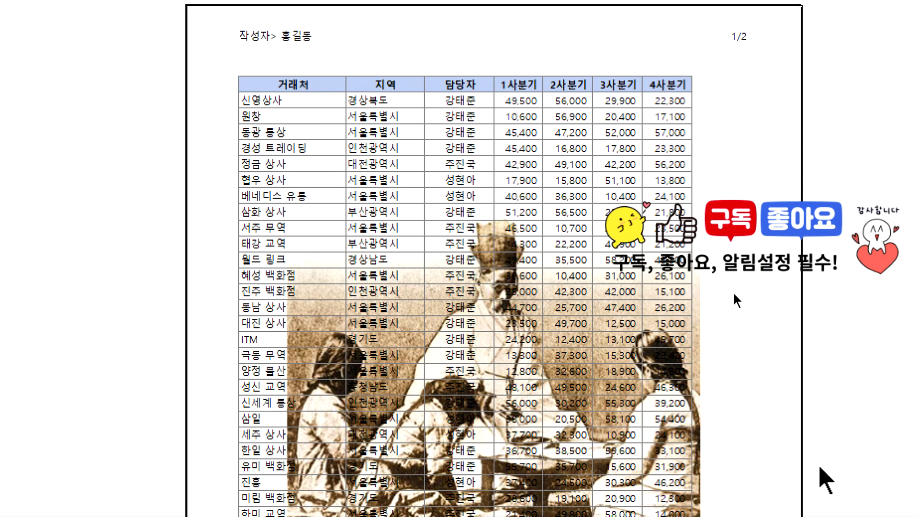
pyautogui.scroll(-1, 619, 289)
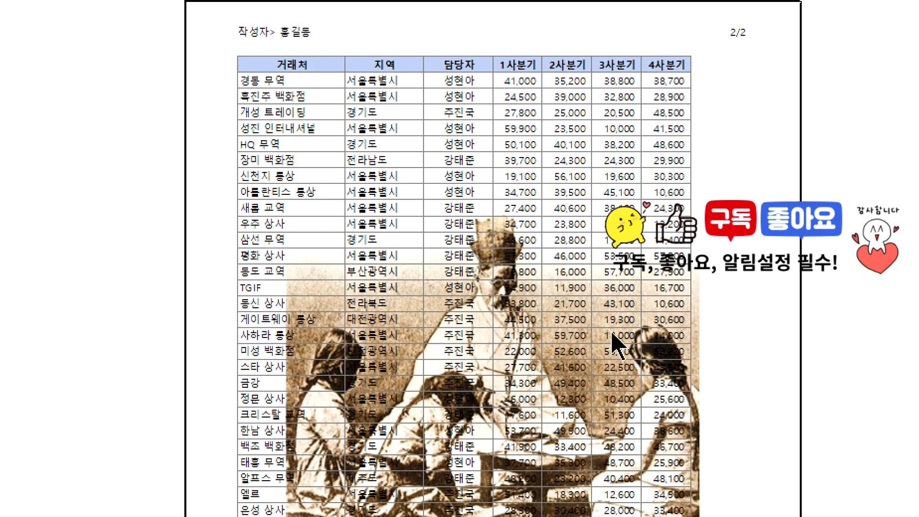
pyautogui.scroll(-1, 759, 312)
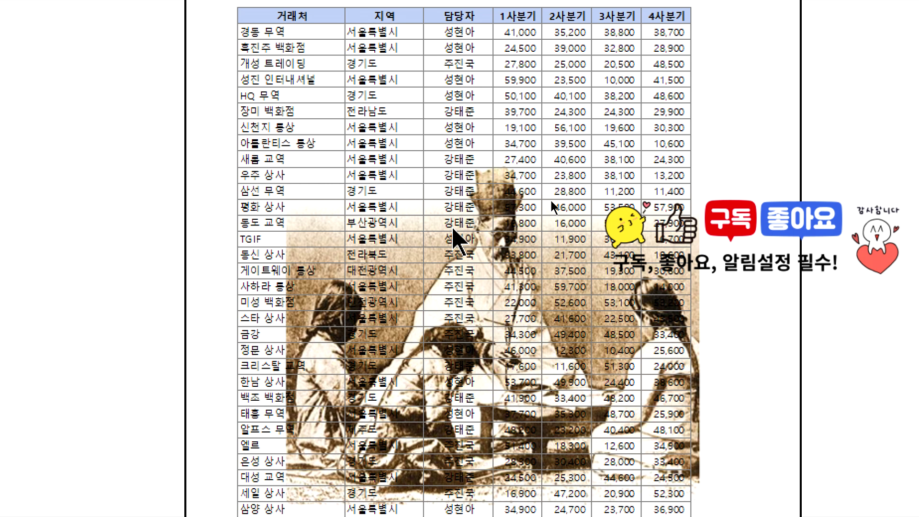
pyautogui.scroll(-1, 553, 216)
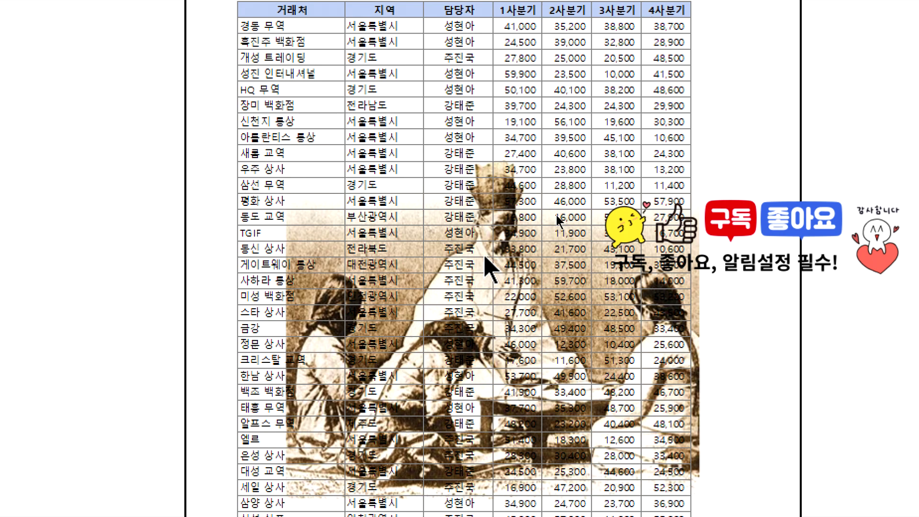
pyautogui.scroll(5, 549, 225)
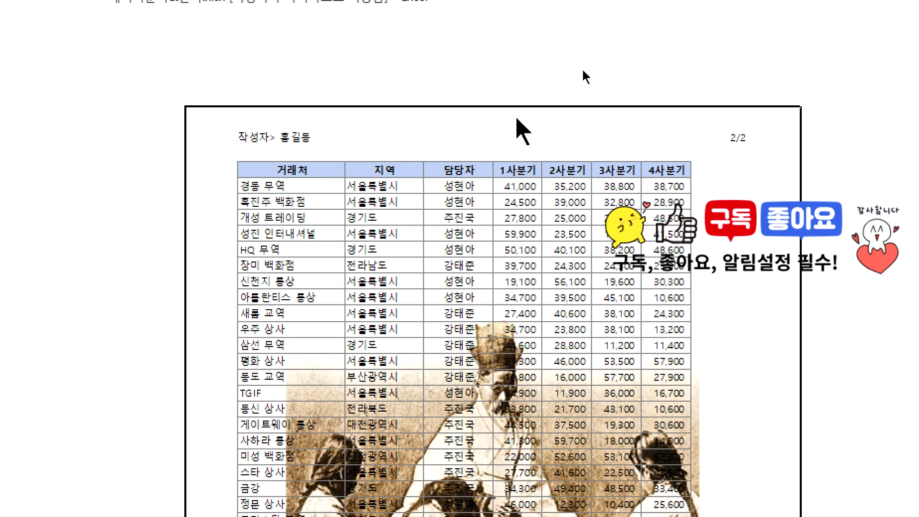
pyautogui.scroll(1, 513, 84)
pyautogui.press('Escape')
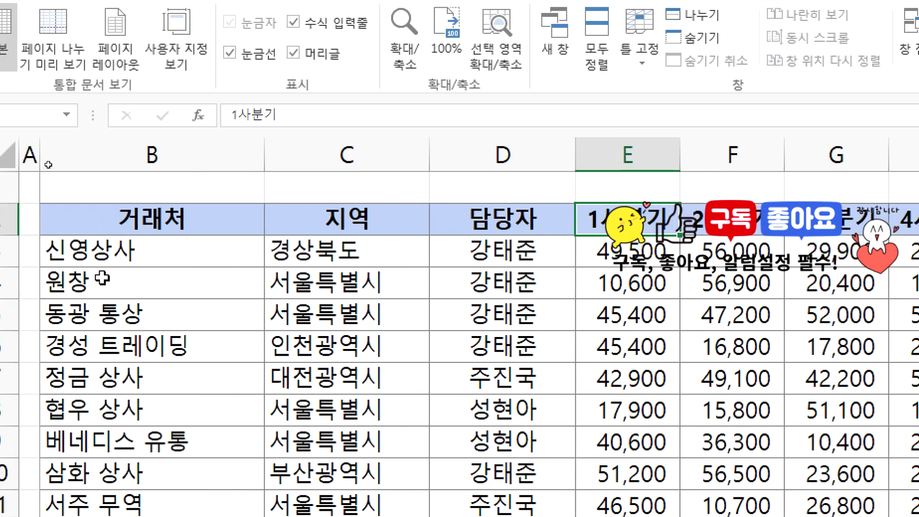
pyautogui.click(136, 253)
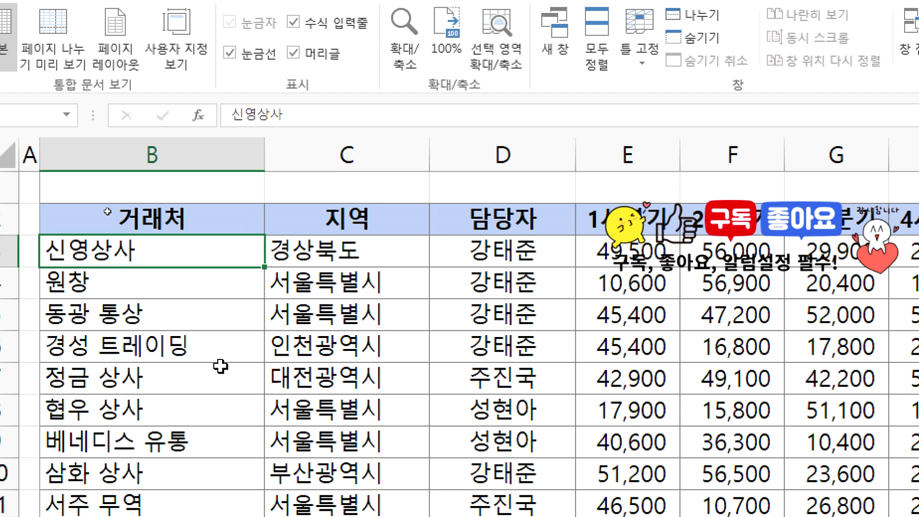
# Step: Switch to the Notepad notes, review the print preview, page setup and header/footer topics, and switch back to Excel
pyautogui.hotkey('alt', 'Tab')
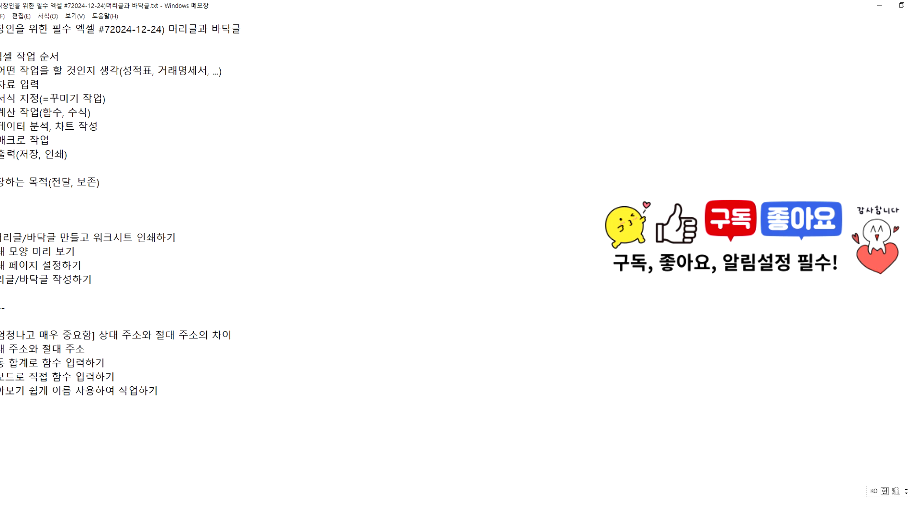
pyautogui.moveTo(2, 253); pyautogui.dragTo(74, 252)
pyautogui.click(53, 265)
pyautogui.moveTo(29, 279); pyautogui.dragTo(71, 279)
pyautogui.click(6, 279)
pyautogui.hotkey('alt', 'Tab')
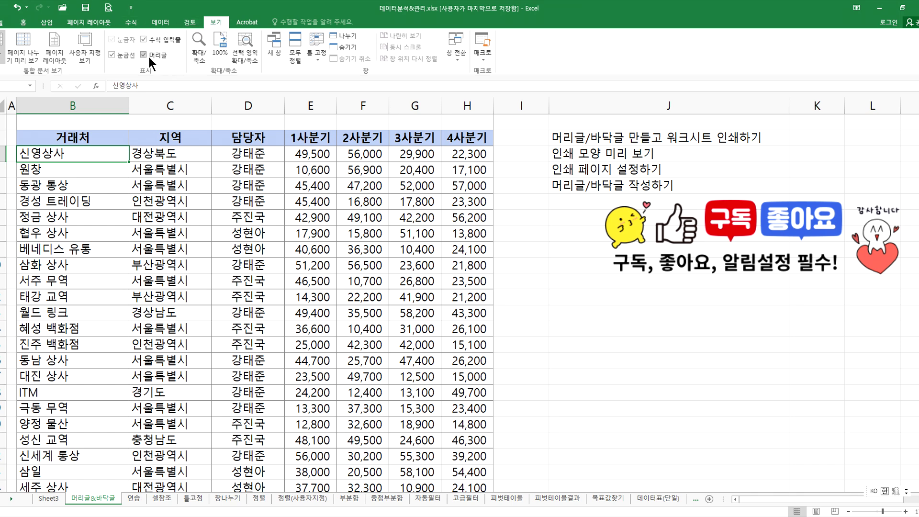
# Step: In Page Layout view, delete the twelve blank lines above the &[그림] code in the header's center section
pyautogui.click(54, 56)
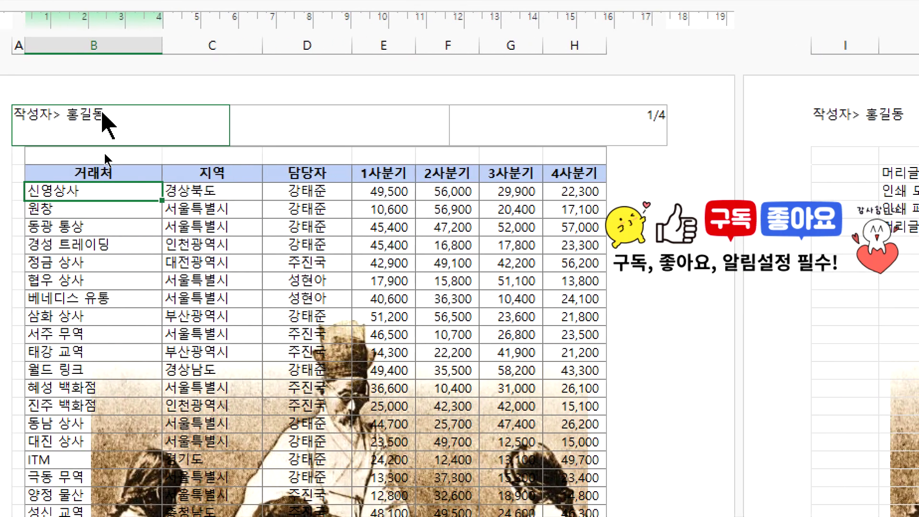
pyautogui.click(208, 159)
pyautogui.click(314, 115)
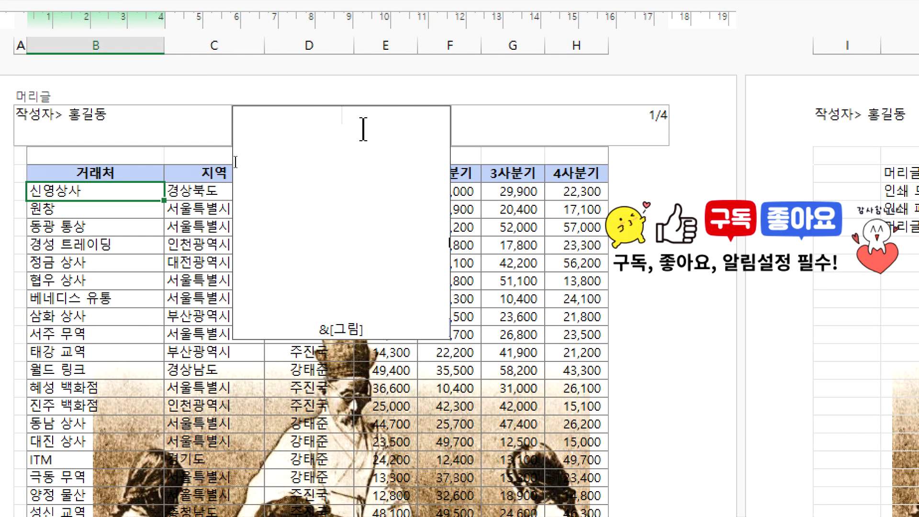
pyautogui.press('Delete')
pyautogui.press('Delete')
pyautogui.press('Delete')
pyautogui.press('Delete')
pyautogui.press('Delete')
pyautogui.press('Delete')
pyautogui.press('Delete')
pyautogui.press('Delete')
pyautogui.press('Delete')
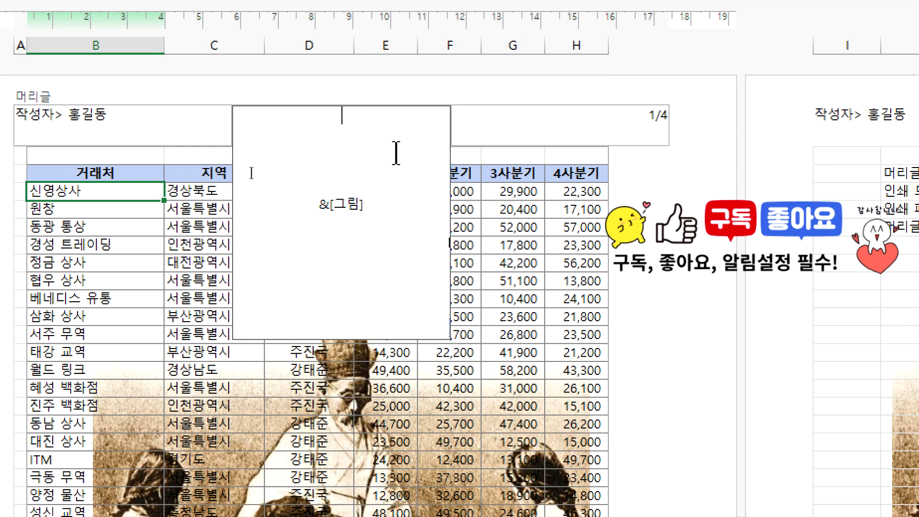
pyautogui.press('Delete')
pyautogui.press('Delete')
pyautogui.press('Delete')
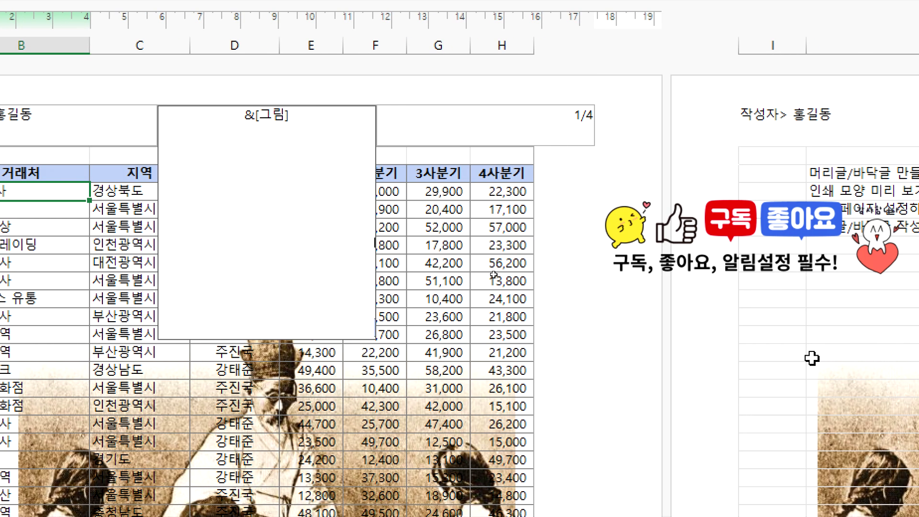
pyautogui.click(860, 314)
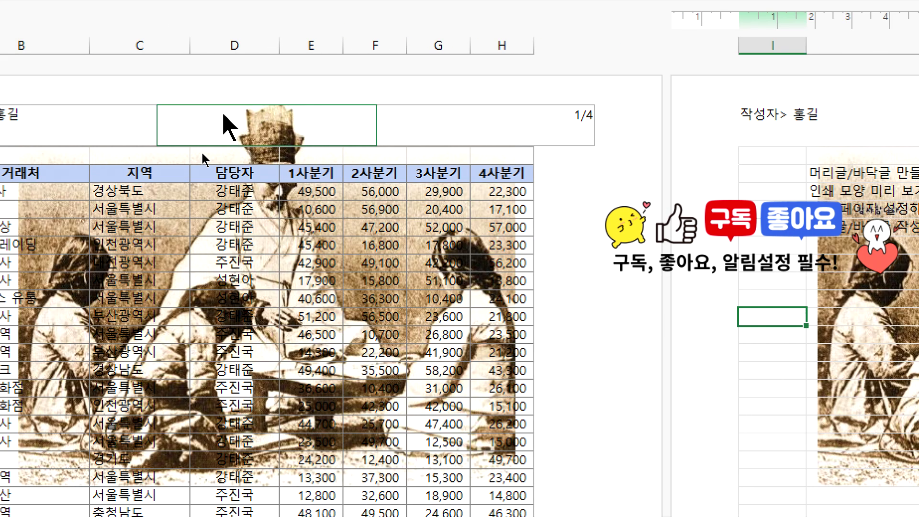
# Step: Insert eleven blank lines before the &[그림] code in the header's center section and return to the sheet
pyautogui.click(203, 139)
pyautogui.press('Home')
pyautogui.press('Return')
pyautogui.press('Return')
pyautogui.press('Return')
pyautogui.press('Return')
pyautogui.press('Return')
pyautogui.press('Return')
pyautogui.press('Return')
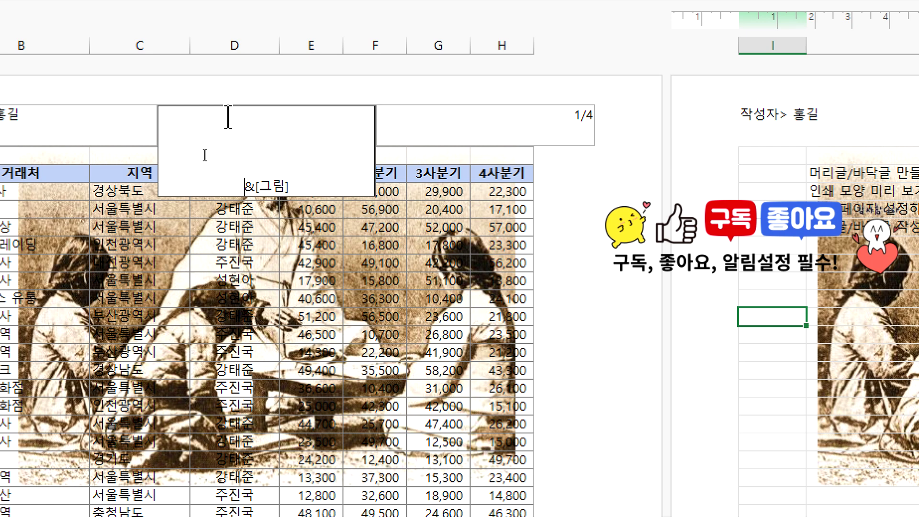
pyautogui.press('Return')
pyautogui.press('Return')
pyautogui.press('Return')
pyautogui.press('Return')
pyautogui.click(410, 205)
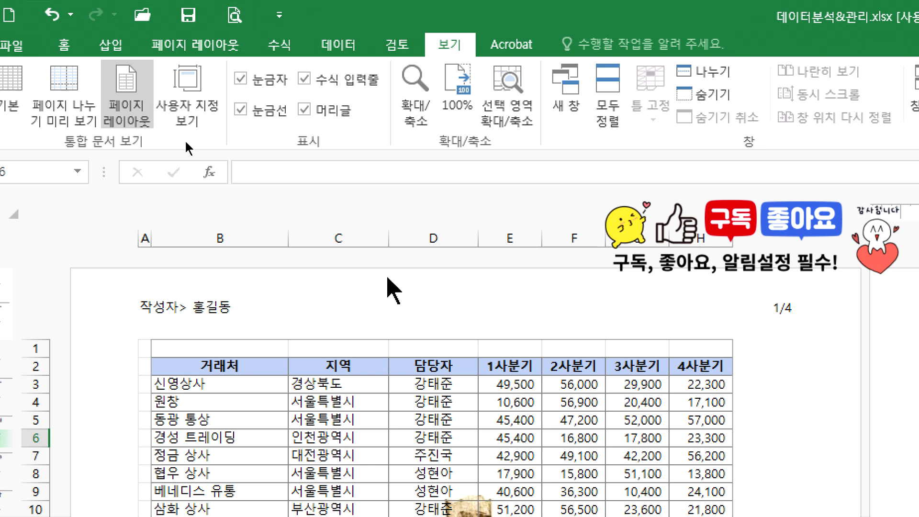
# Step: Set the center header picture's color to 희미하게 (Washout) in its picture format and return to the sheet
pyautogui.click(398, 311)
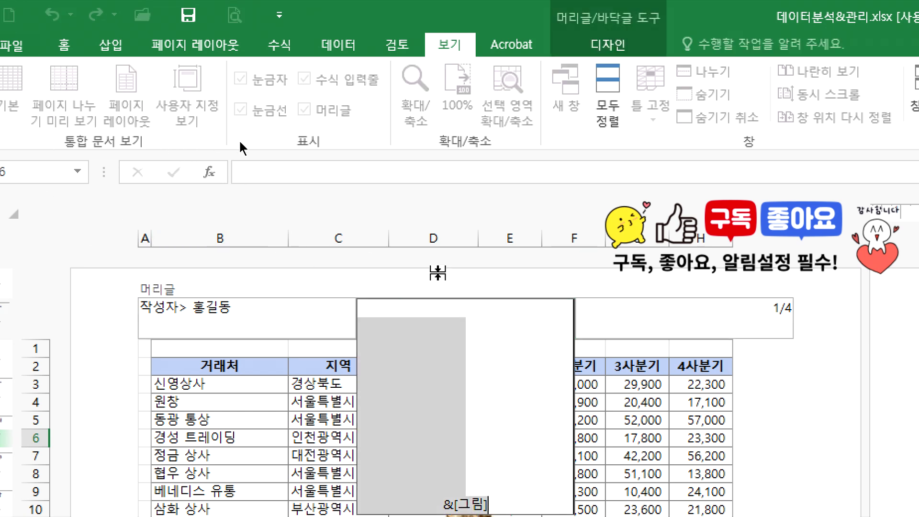
pyautogui.click(588, 43)
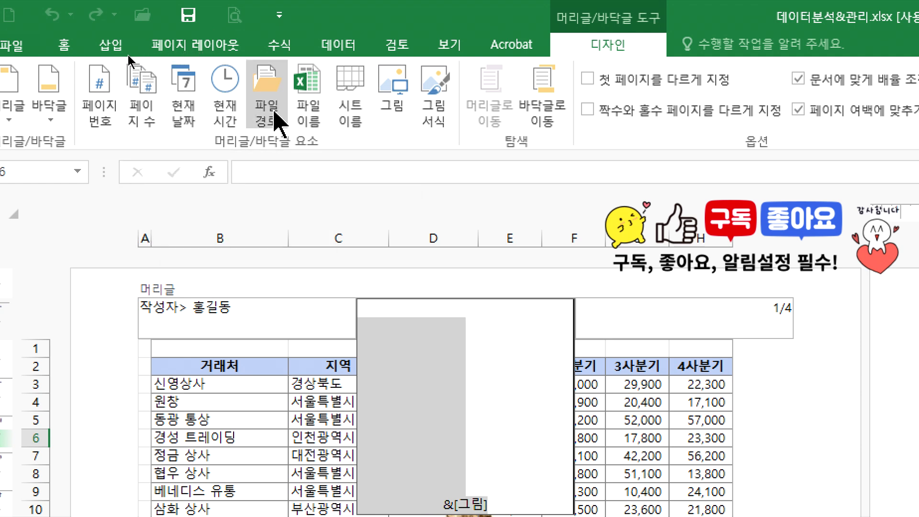
pyautogui.click(434, 100)
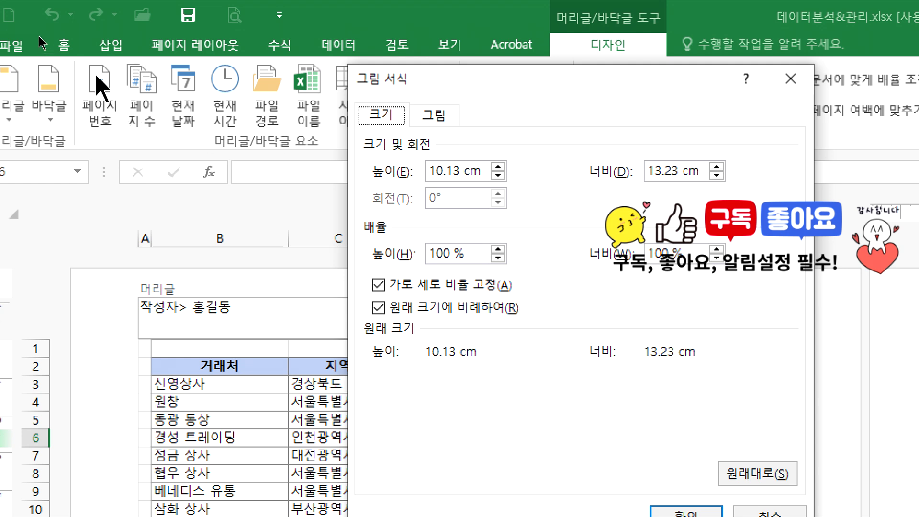
pyautogui.click(434, 115)
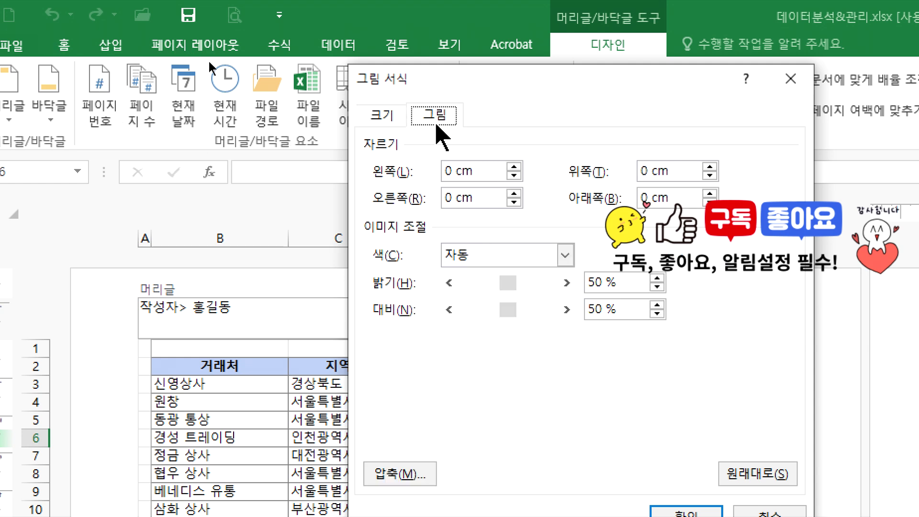
pyautogui.click(485, 255)
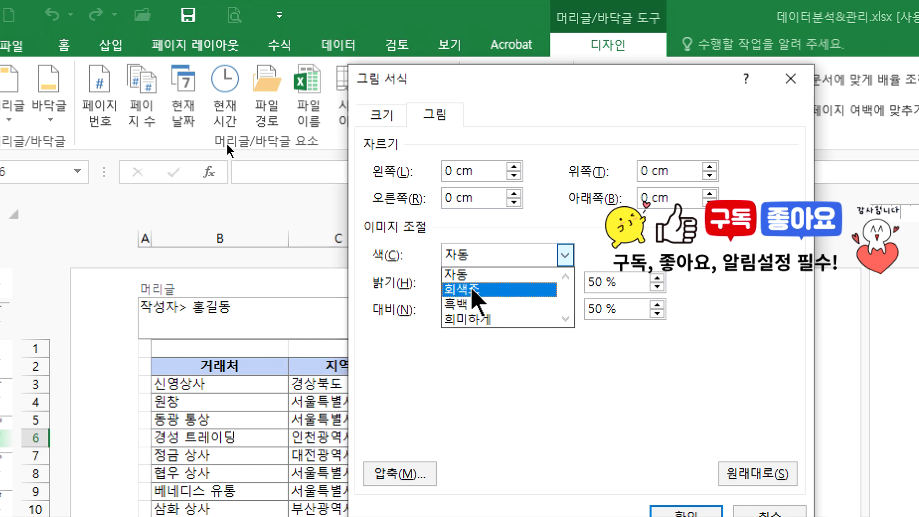
pyautogui.click(474, 319)
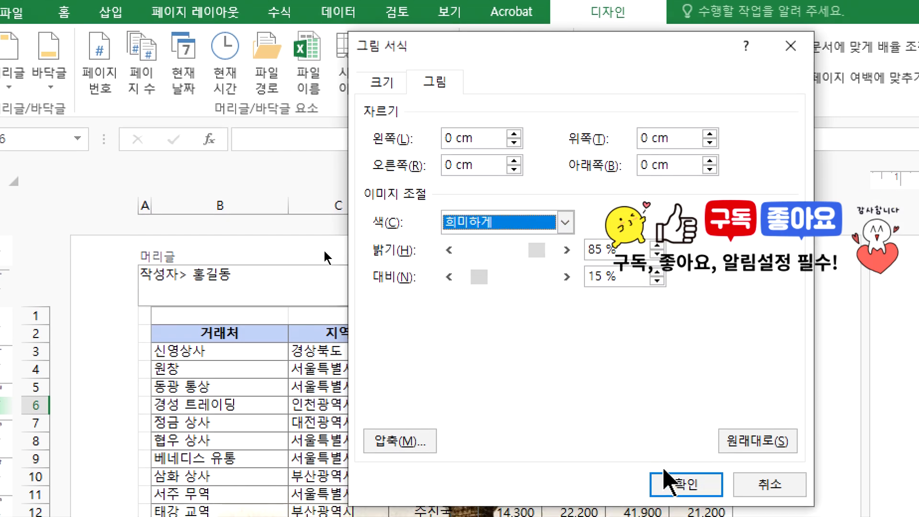
pyautogui.click(680, 477)
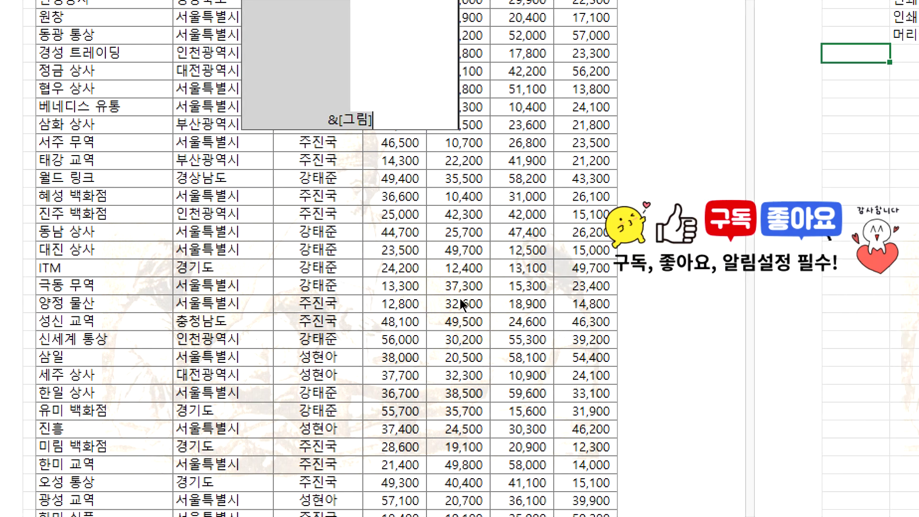
pyautogui.click(460, 299)
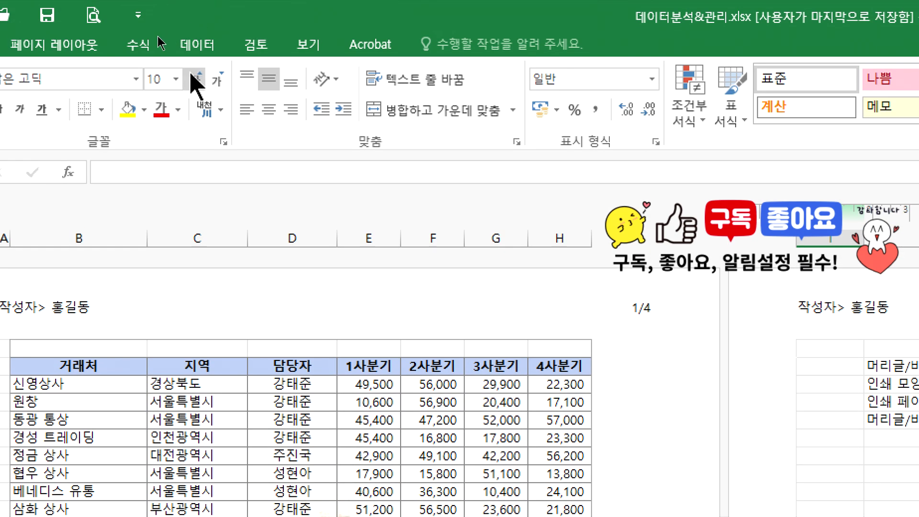
# Step: Set the center header picture's color back to 자동 (Automatic) in its picture format and return to the sheet
pyautogui.click(353, 398)
pyautogui.click(319, 318)
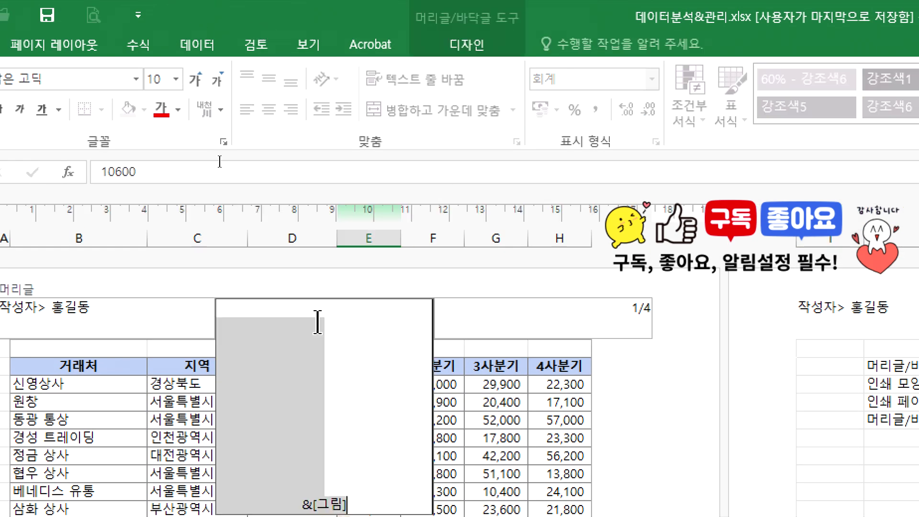
pyautogui.click(452, 48)
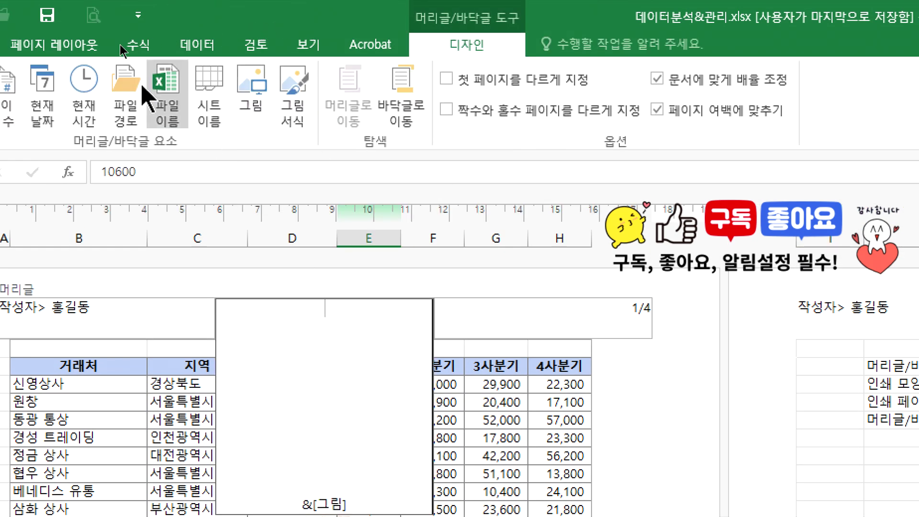
pyautogui.click(434, 103)
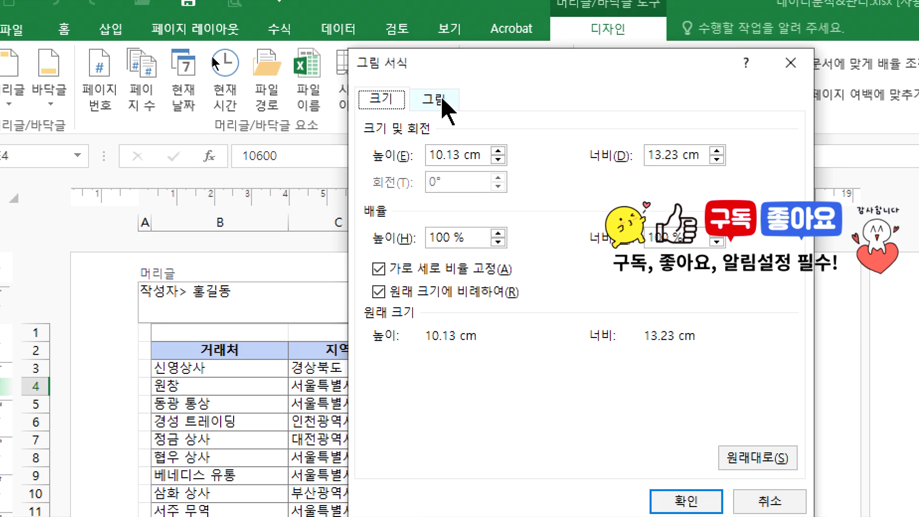
pyautogui.click(440, 35)
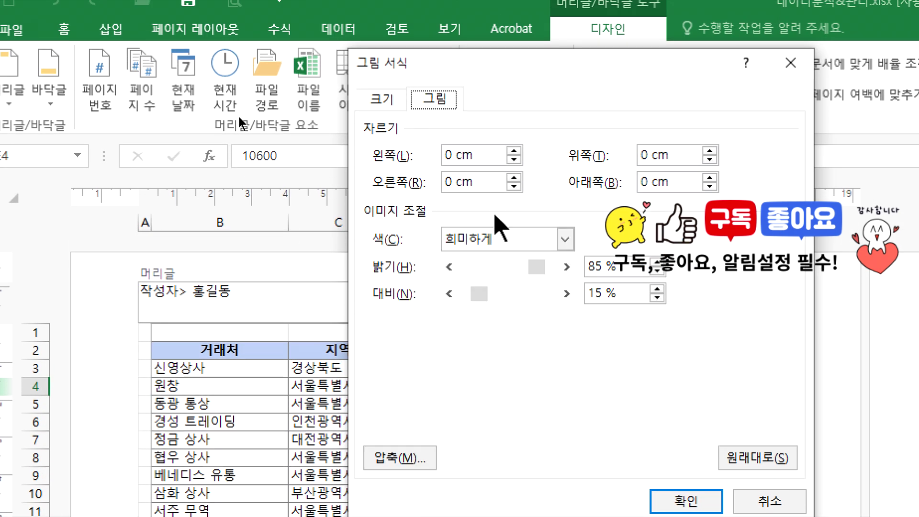
pyautogui.click(506, 242)
pyautogui.click(484, 259)
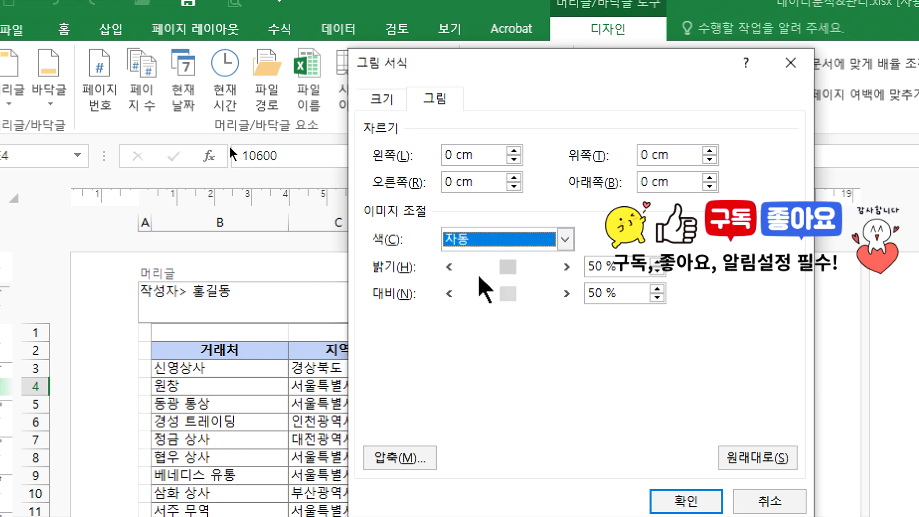
pyautogui.click(685, 509)
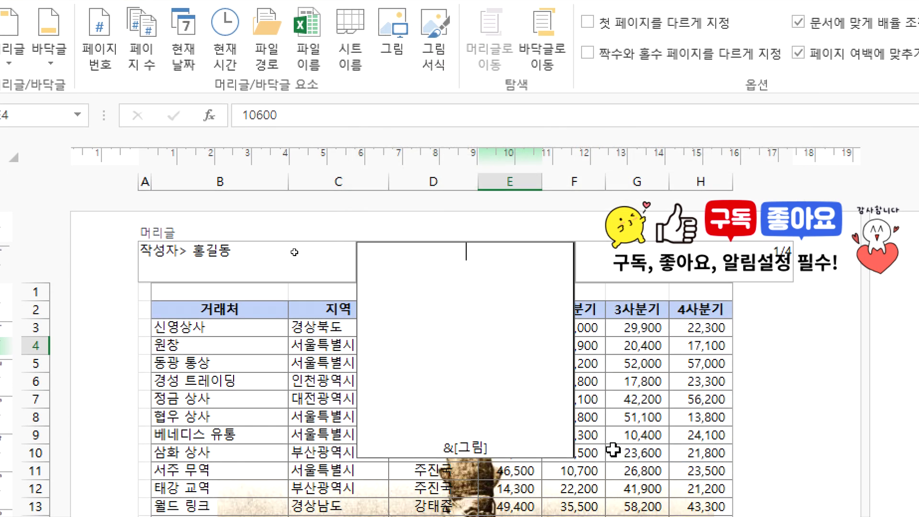
pyautogui.click(266, 360)
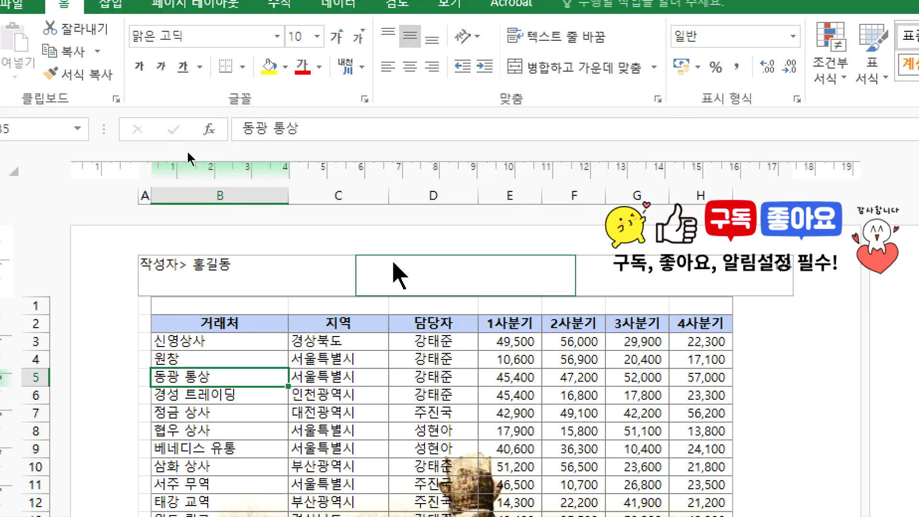
# Step: Examine the header's center picture code, the header element options, the page number codes in the right section and the author text in the left section
pyautogui.click(394, 264)
pyautogui.click(257, 266)
pyautogui.click(432, 266)
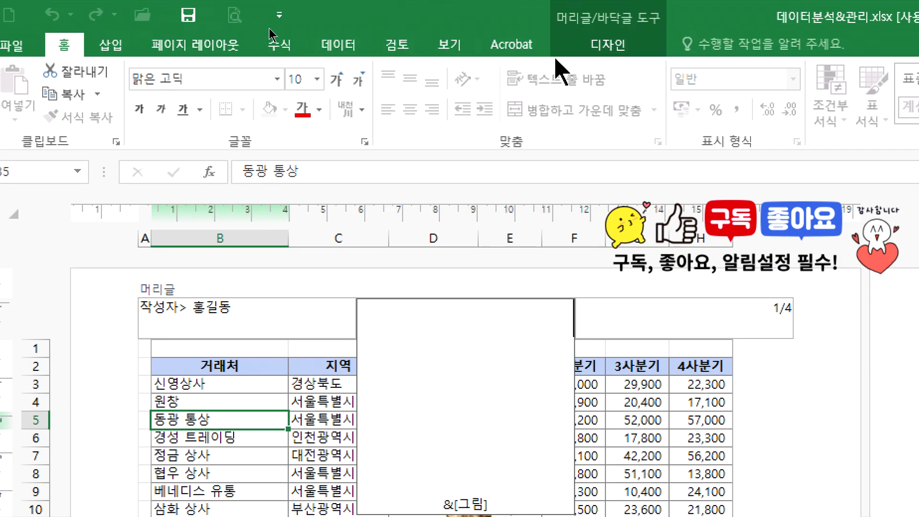
pyautogui.click(558, 48)
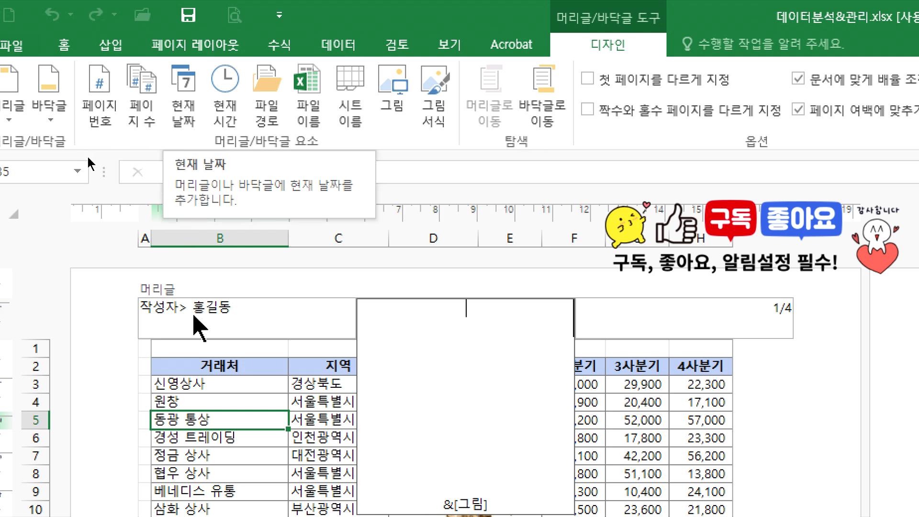
pyautogui.click(764, 309)
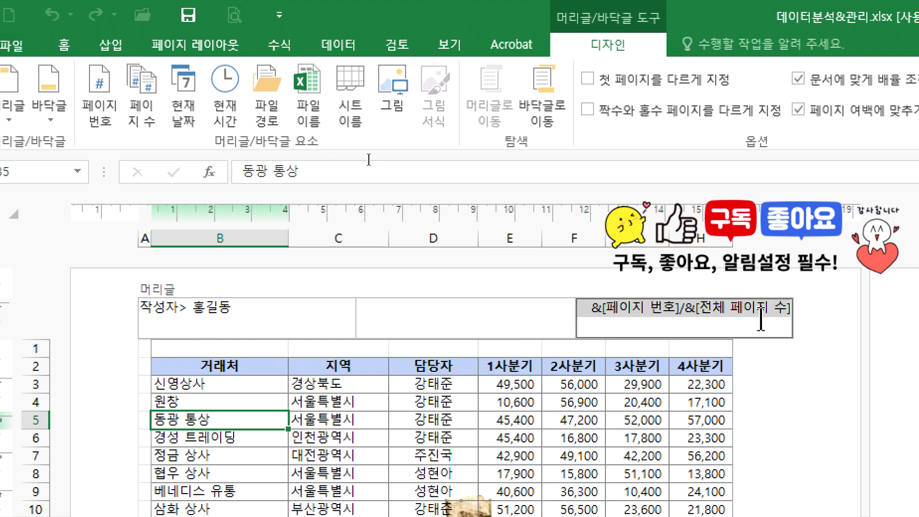
pyautogui.click(741, 317)
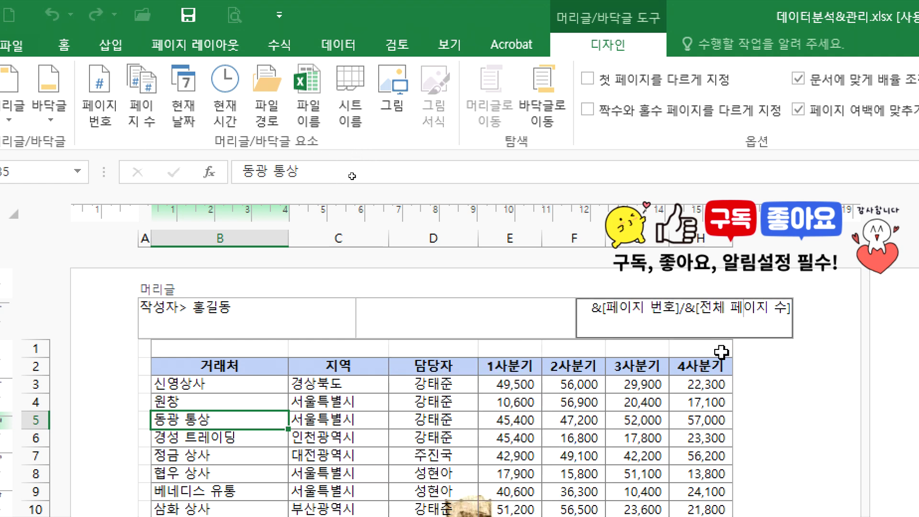
pyautogui.click(663, 385)
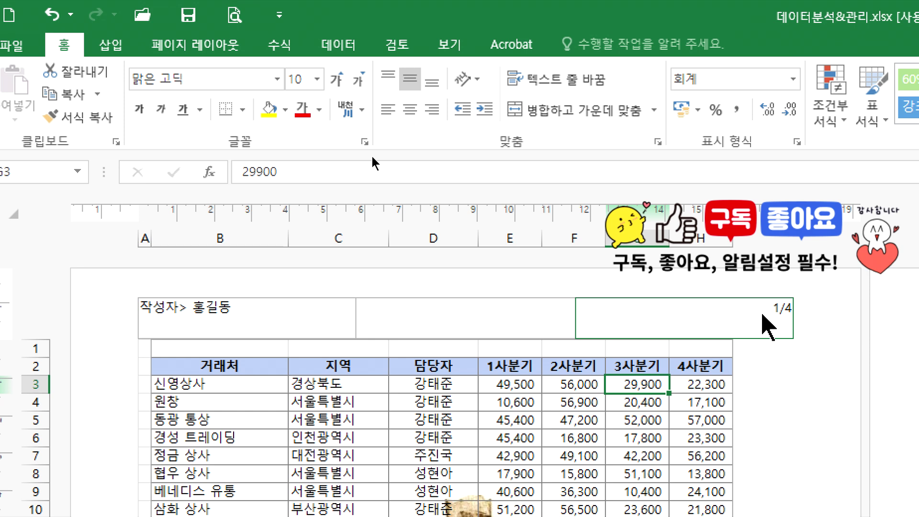
pyautogui.click(714, 363)
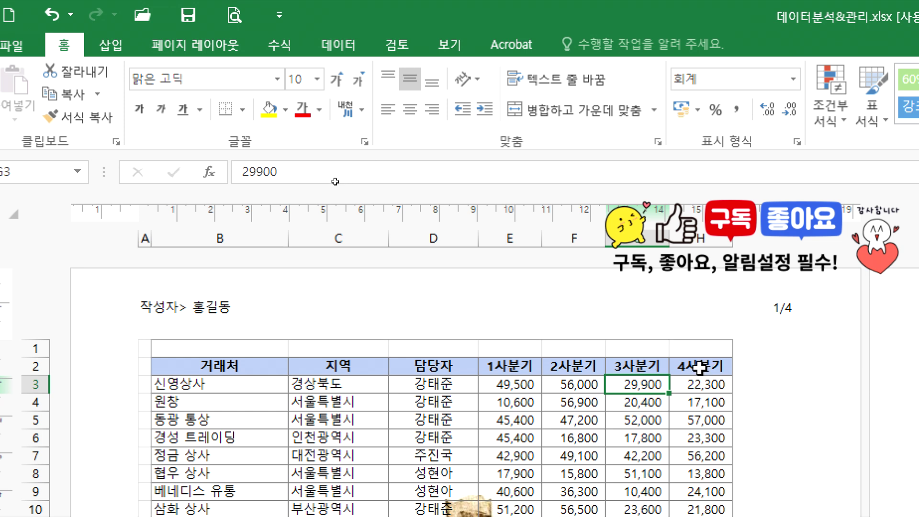
pyautogui.click(603, 309)
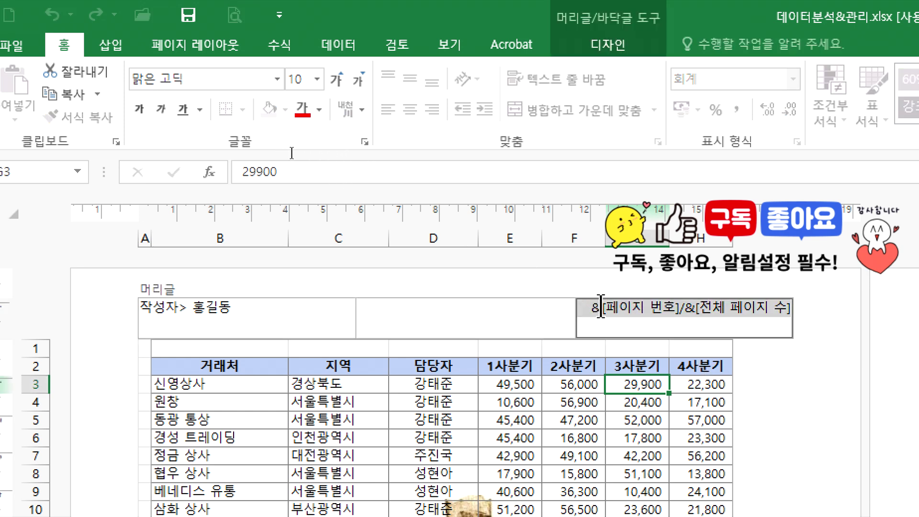
pyautogui.click(335, 309)
pyautogui.click(302, 308)
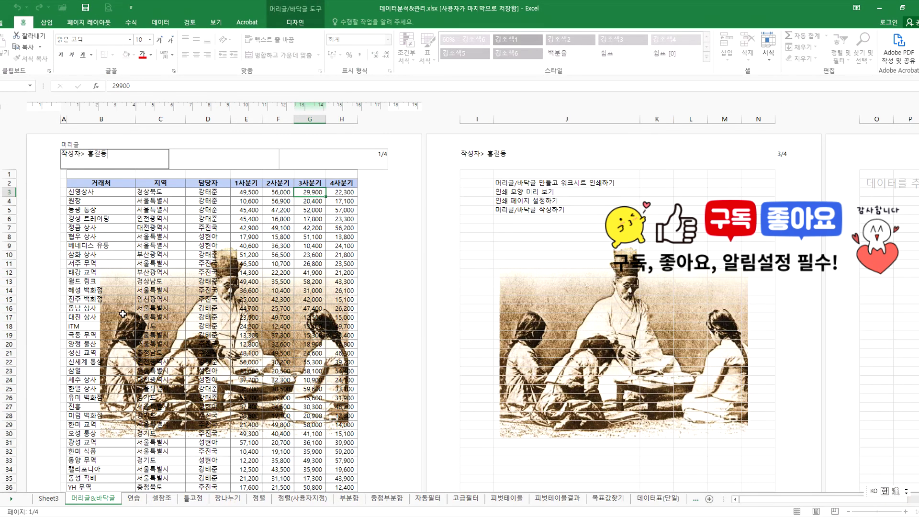
# Step: Switch to the Notepad notes and delete two blank lines above the 머리글/바닥글 만들고 워크시트 인쇄하기 heading
pyautogui.hotkey('alt', 'Tab')
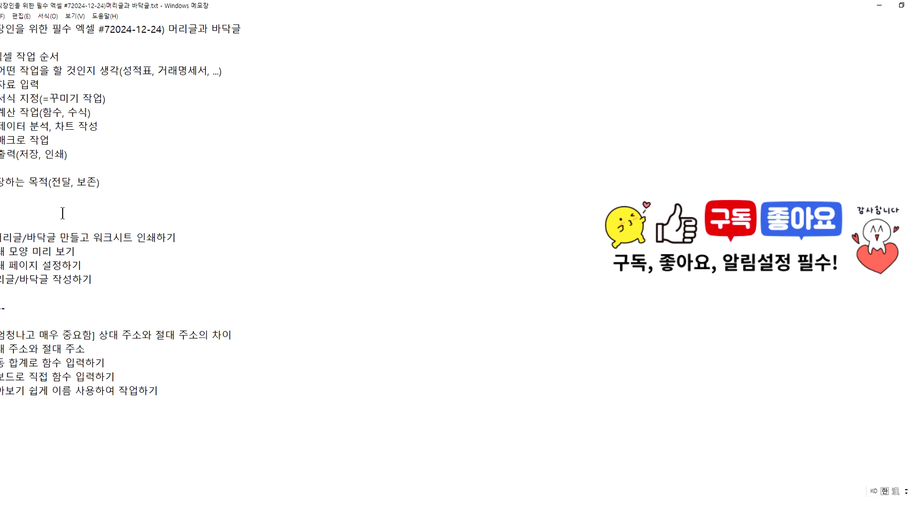
pyautogui.press('BackSpace')
pyautogui.press('BackSpace')
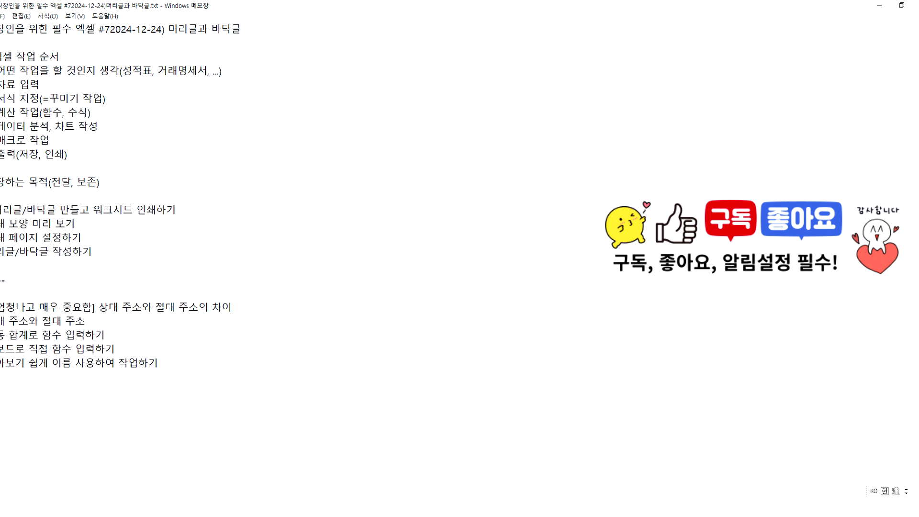
# Step: Review the upcoming topics on relative and absolute references in the notes at an enlarged text size
pyautogui.moveTo(1, 307); pyautogui.dragTo(72, 335)
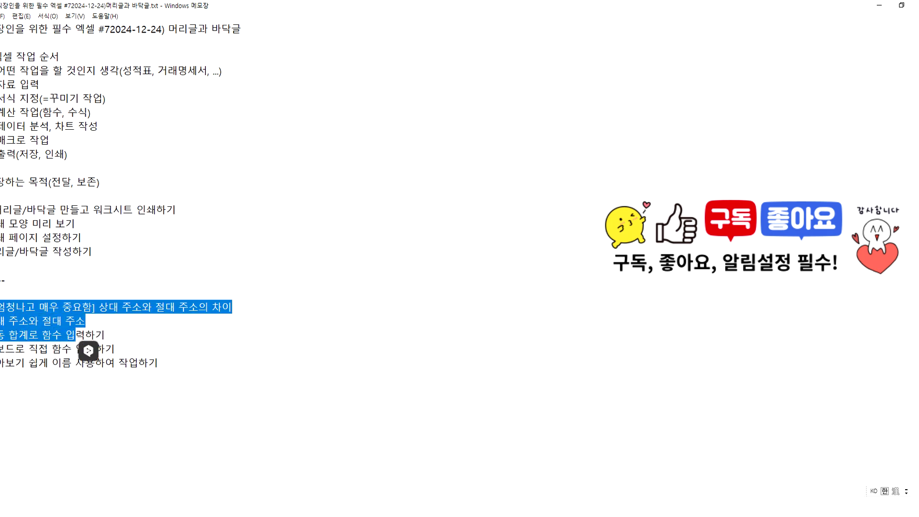
pyautogui.click(88, 351)
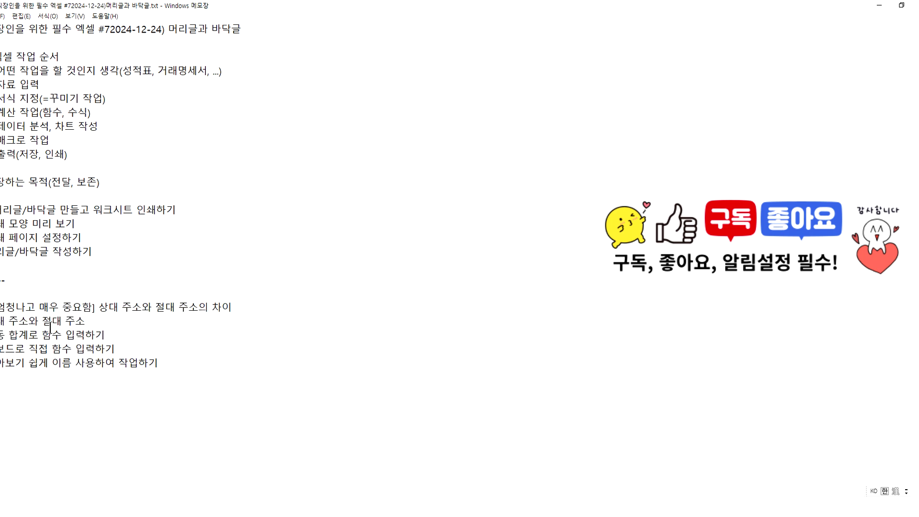
pyautogui.scroll(7, 40, 347)
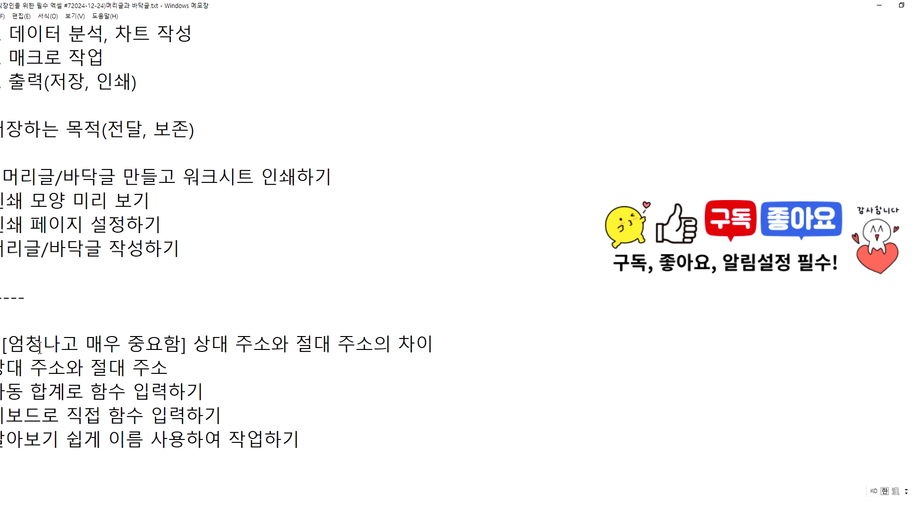